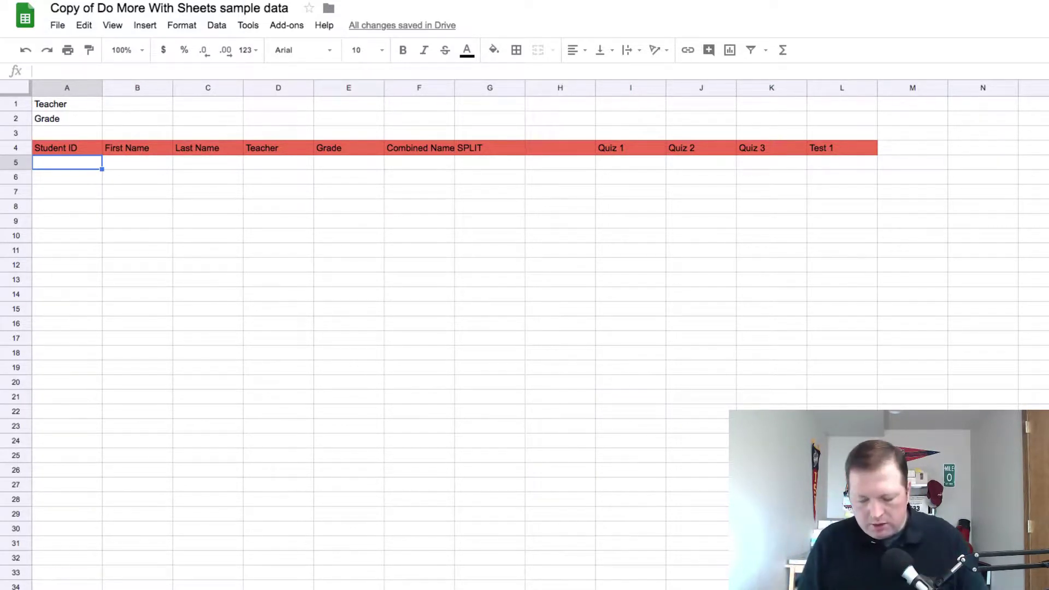
# - In A5, enter =FILTER over 'Main Data'!A2:L21 with Teacher column ="Davis" and Grade column =9
pyautogui.write('=filte')
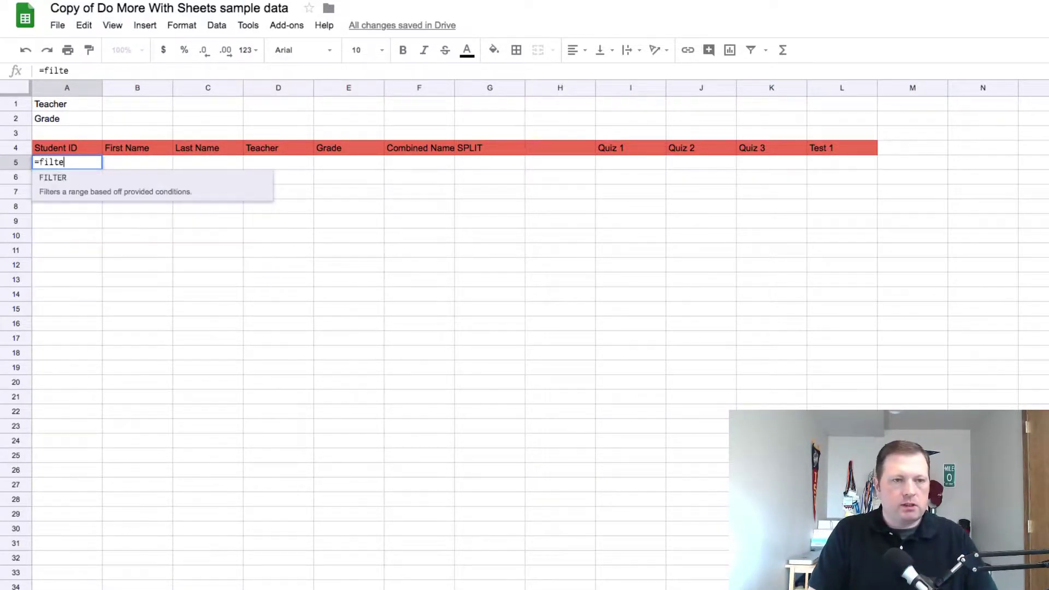
pyautogui.write('r(')
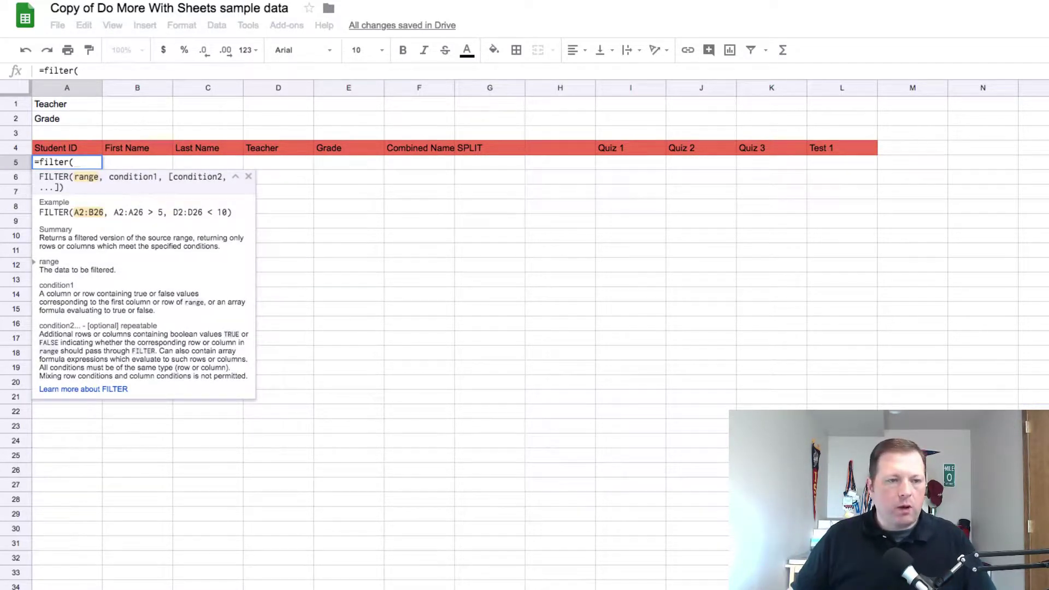
pyautogui.hotkey('ctrl', 'shift', 'pageup')
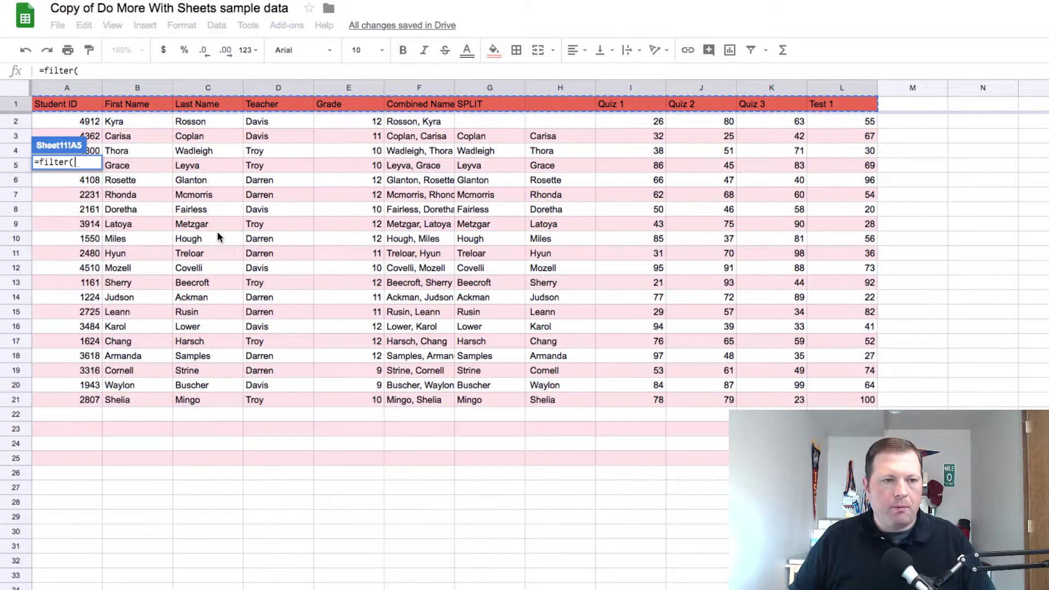
pyautogui.moveTo(86, 123); pyautogui.dragTo(838, 402)
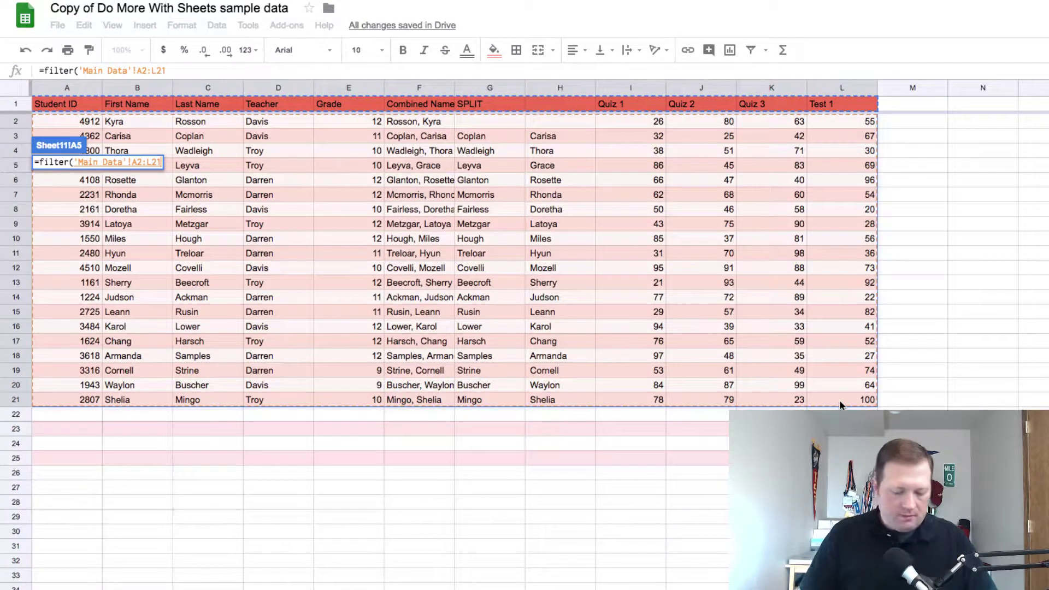
pyautogui.write(',')
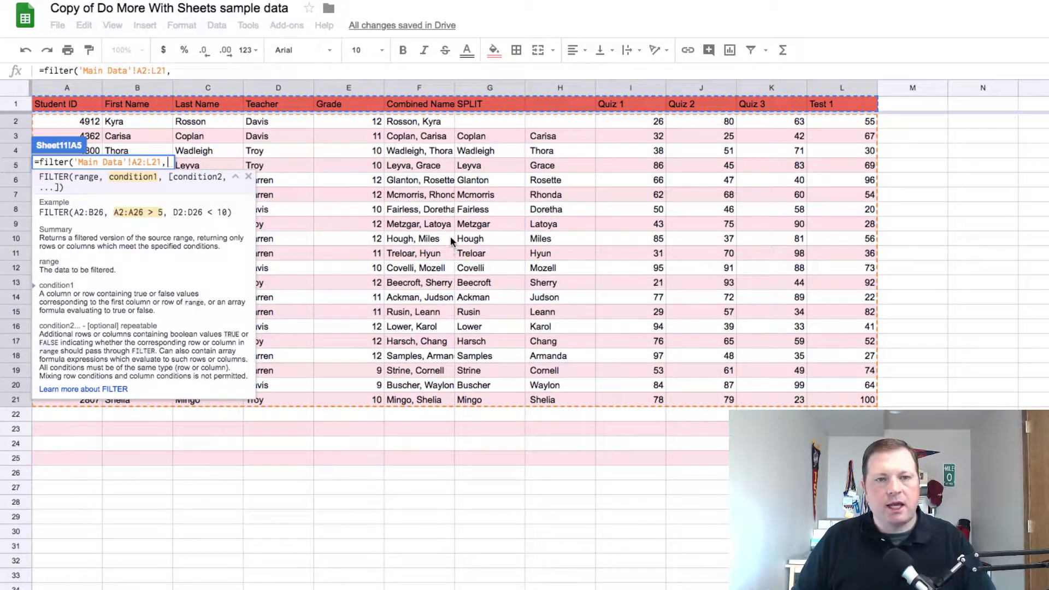
pyautogui.moveTo(284, 119); pyautogui.dragTo(293, 394)
pyautogui.write('=')
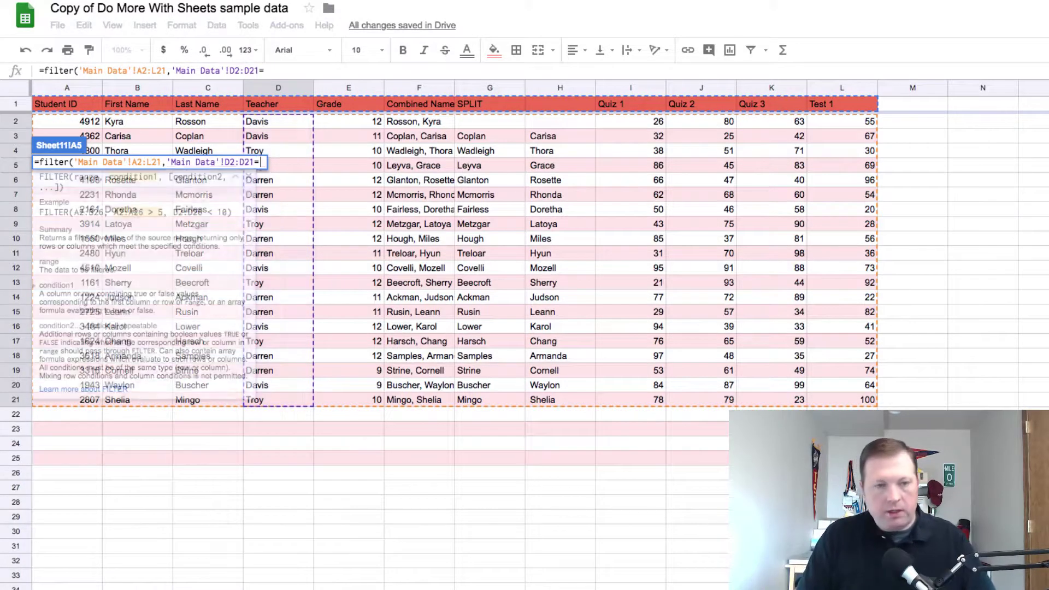
pyautogui.write('"')
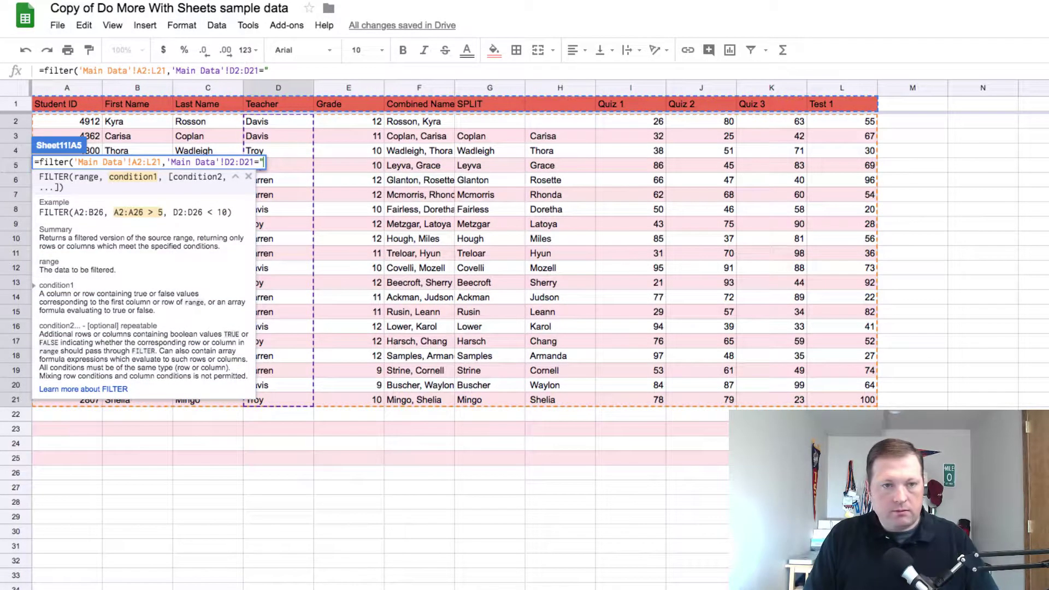
pyautogui.write('Davis')
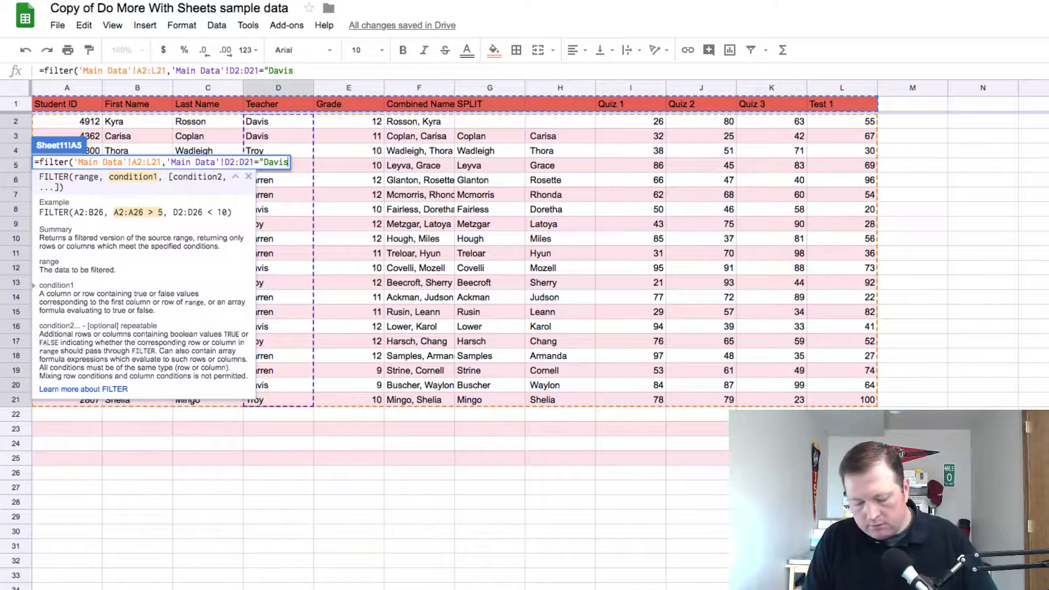
pyautogui.write('"')
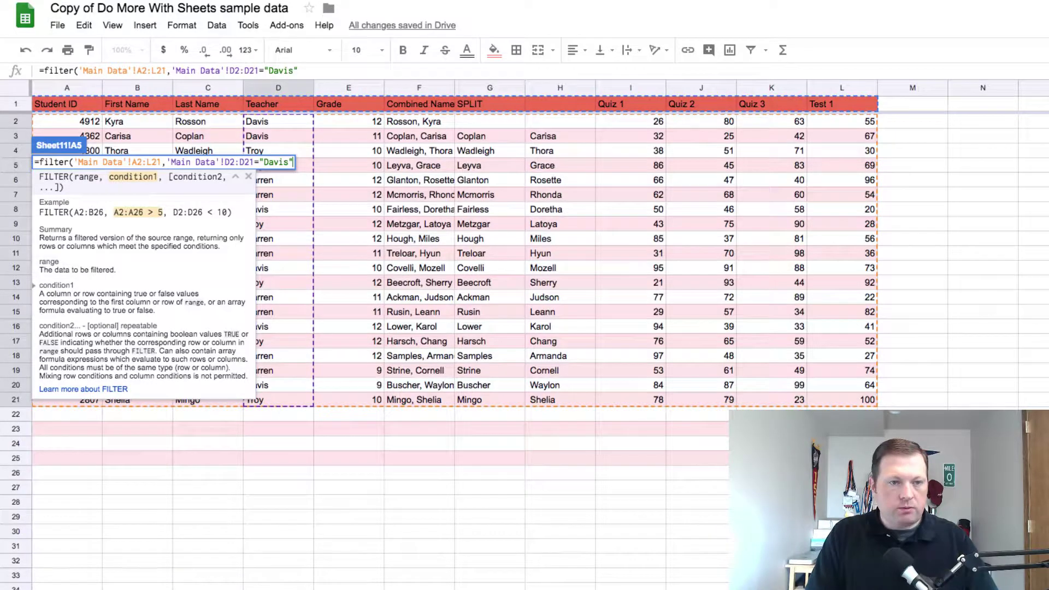
pyautogui.write(',')
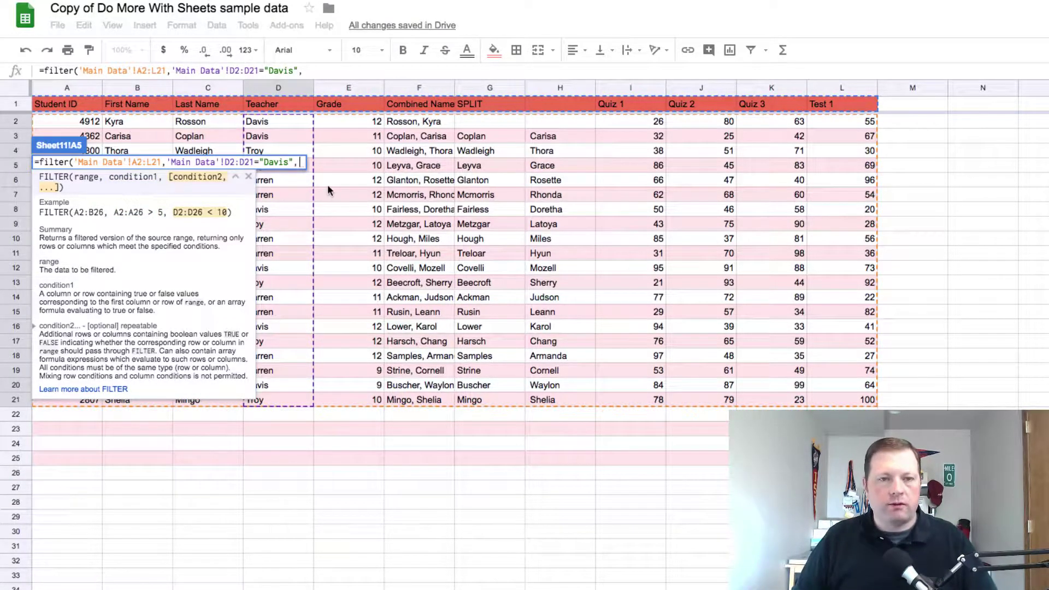
pyautogui.moveTo(342, 122); pyautogui.dragTo(342, 401)
pyautogui.write('=')
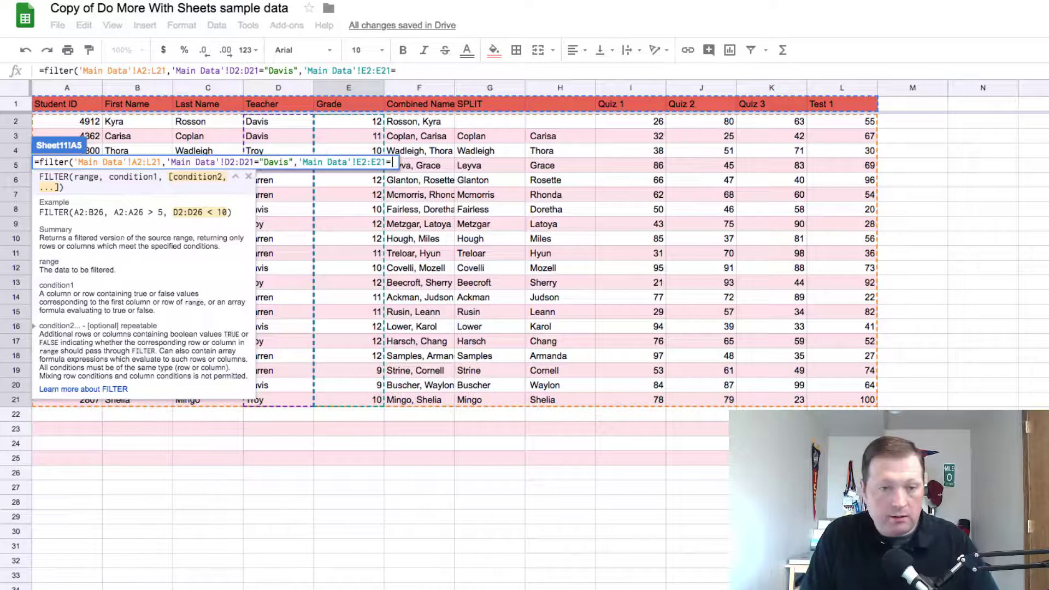
pyautogui.write('9')
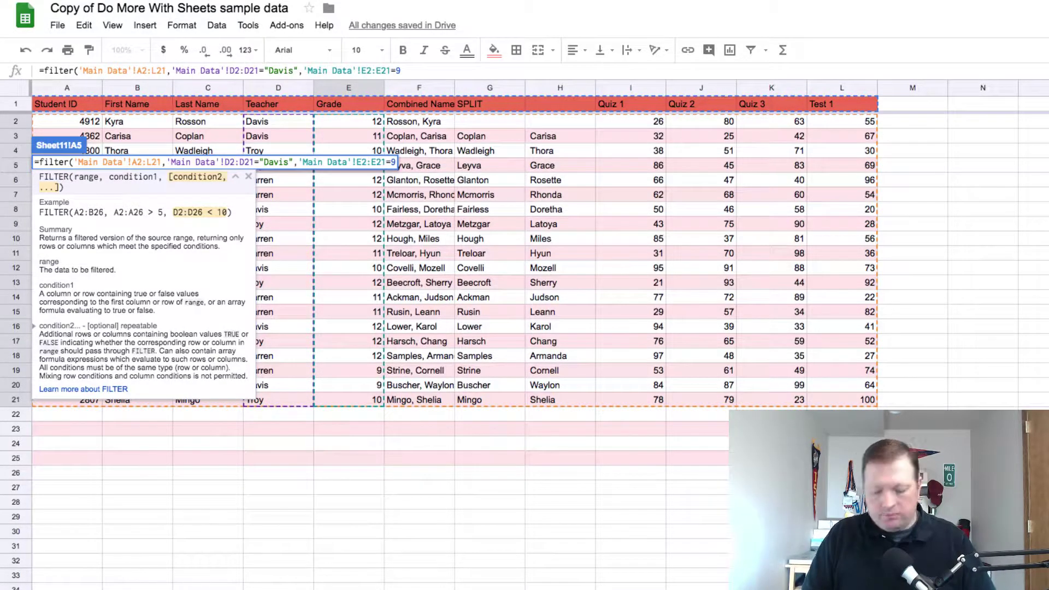
pyautogui.write(')')
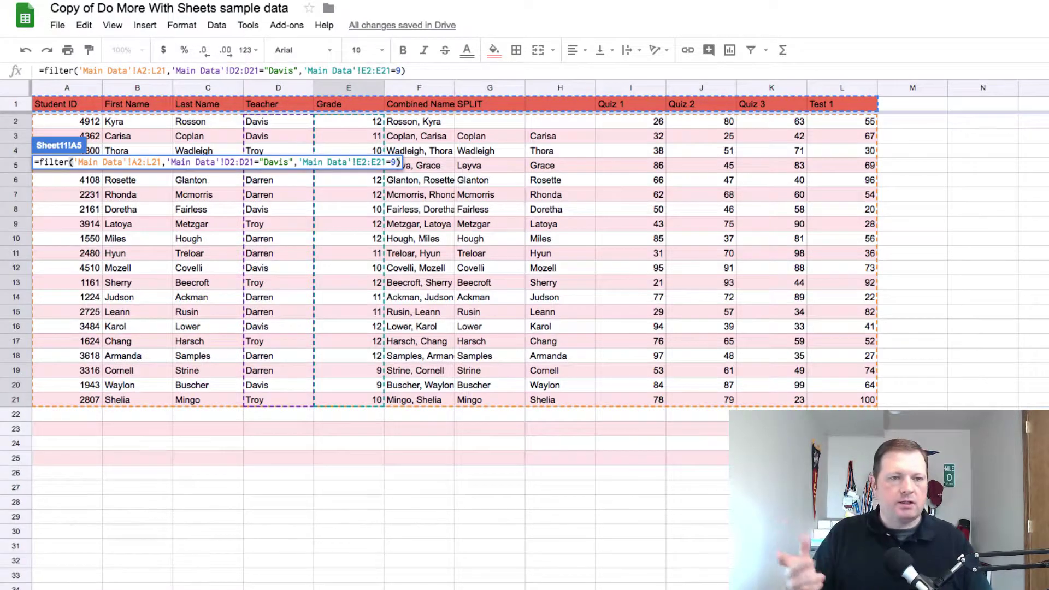
pyautogui.press('Return')
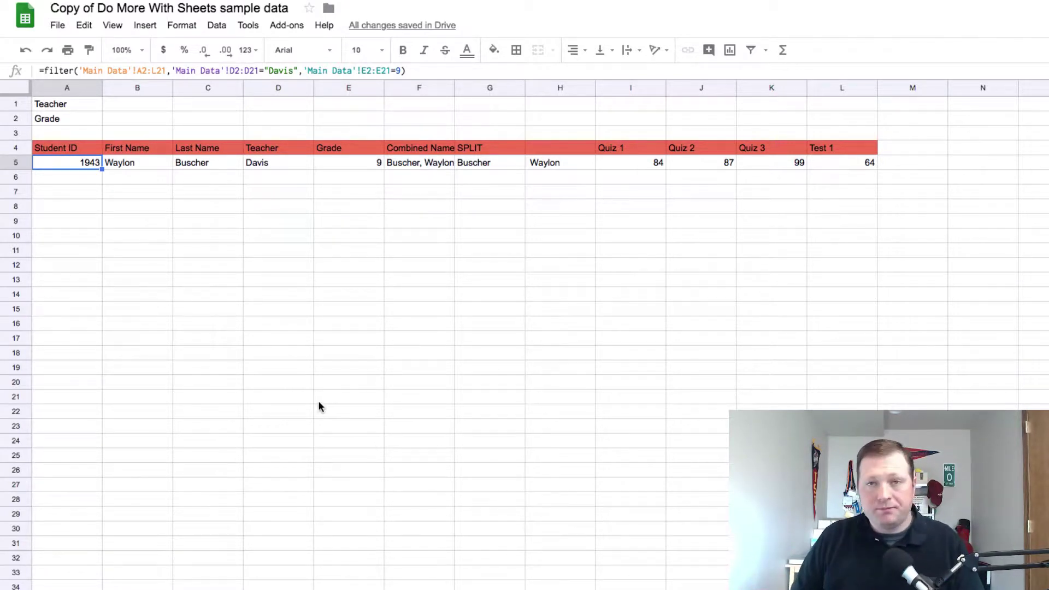
pyautogui.click(133, 105)
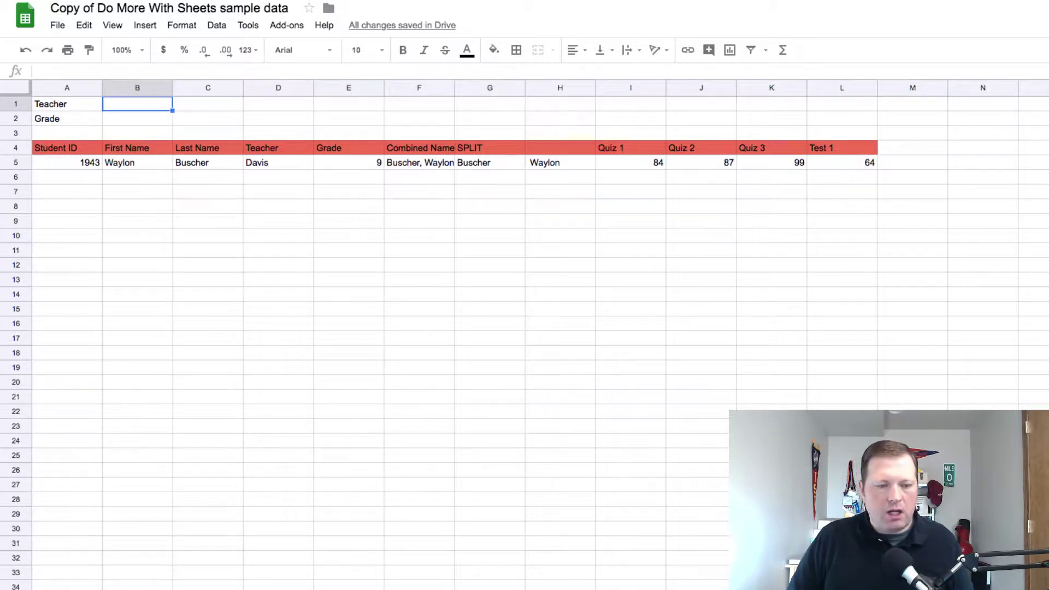
pyautogui.hotkey('alt', 'Up')
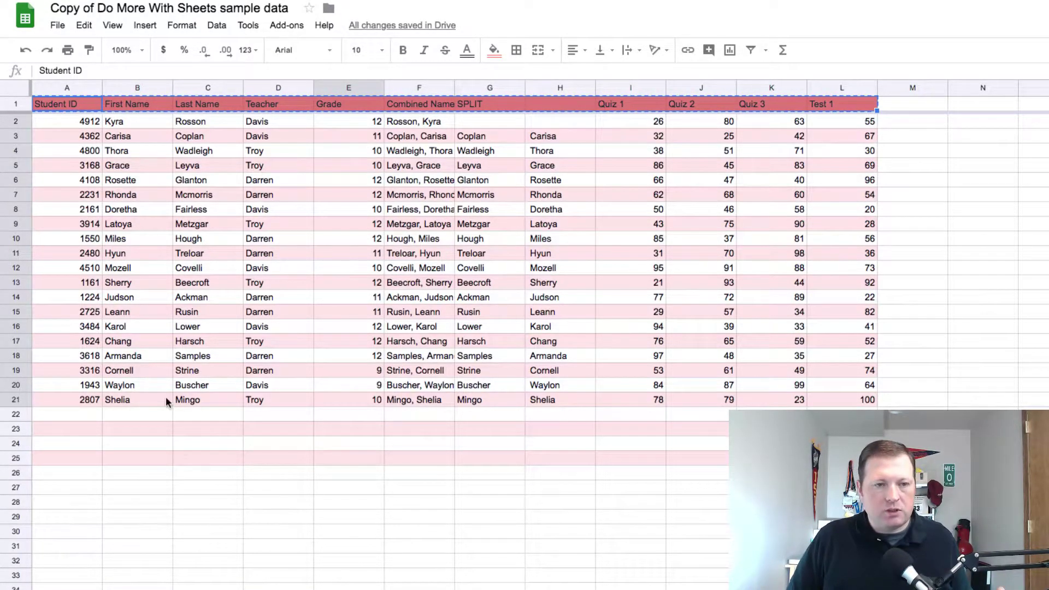
pyautogui.hotkey('alt', 'Down')
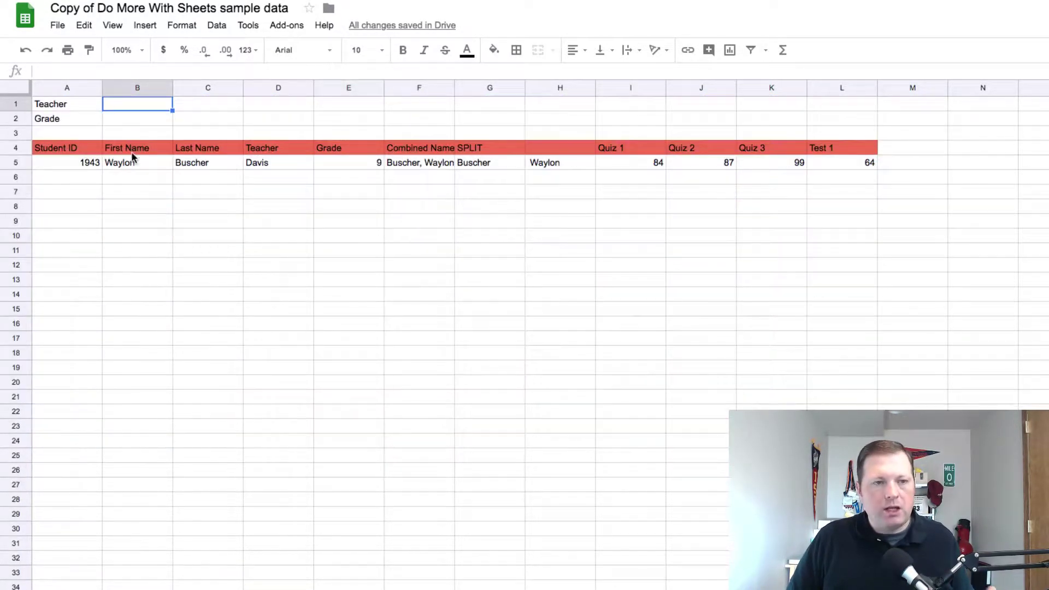
# - Add a list-of-items data validation to B1 with Troy, Davis and Darren
pyautogui.rightClick(136, 107)
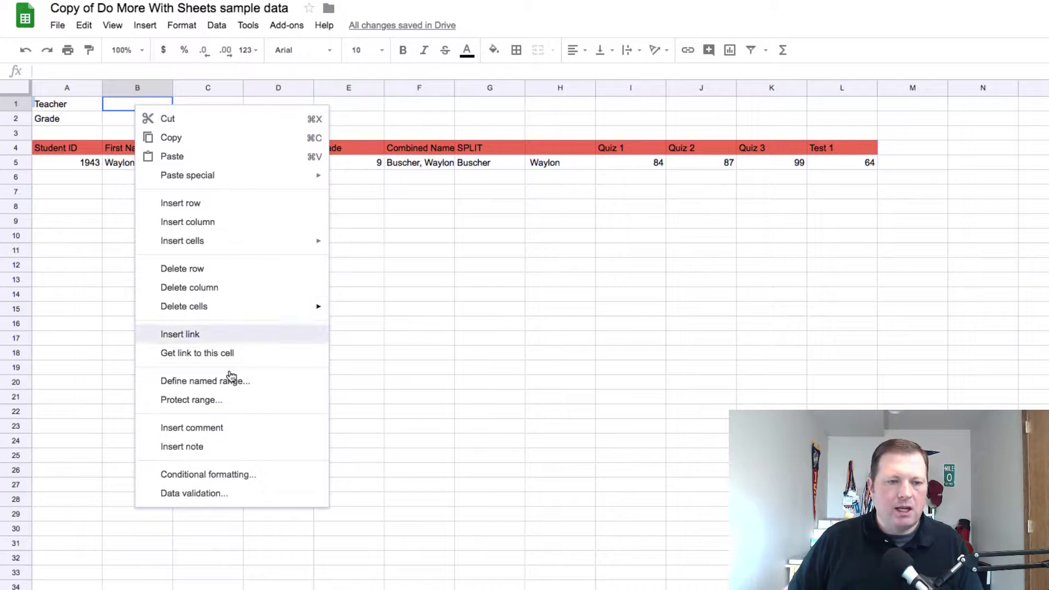
pyautogui.click(194, 493)
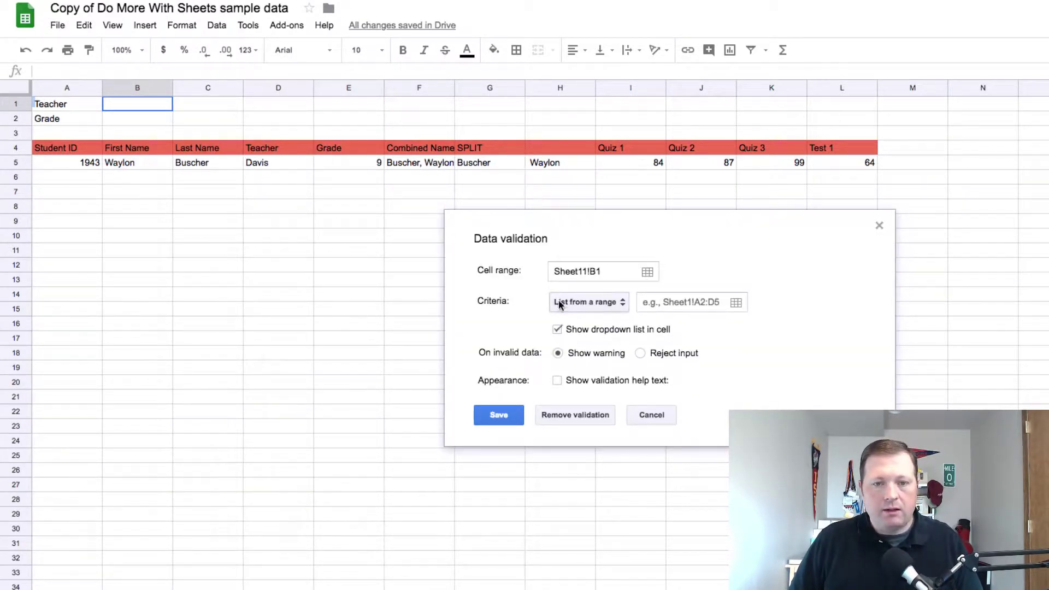
pyautogui.click(603, 307)
pyautogui.click(604, 327)
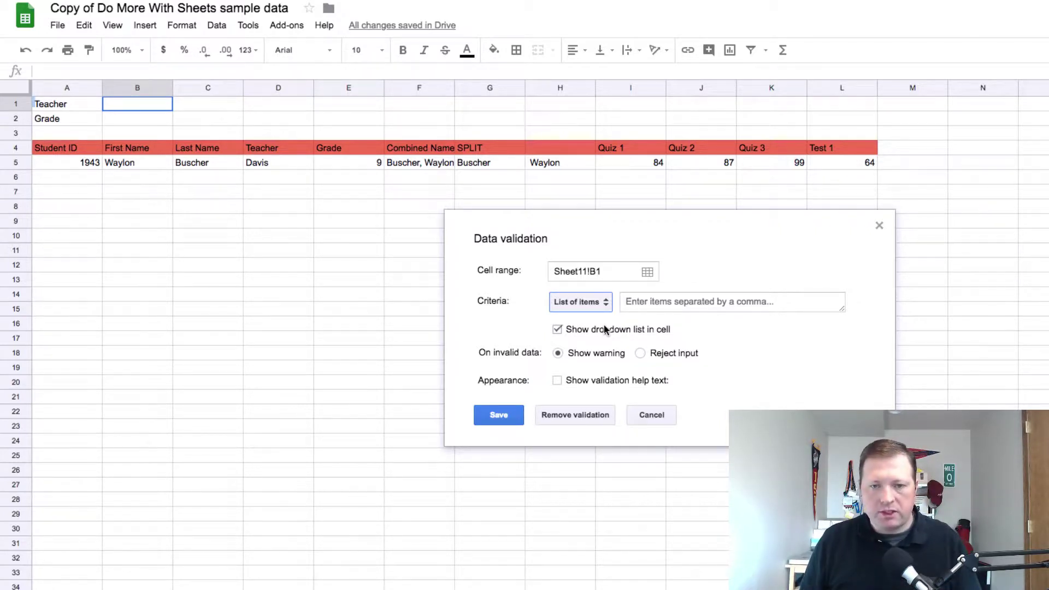
pyautogui.click(674, 302)
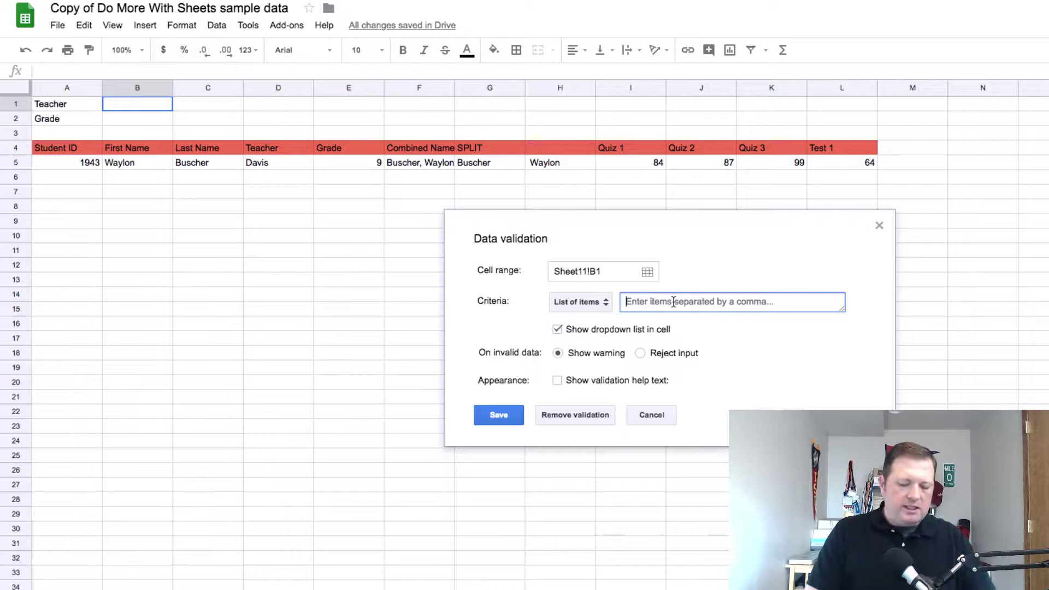
pyautogui.write('Troy')
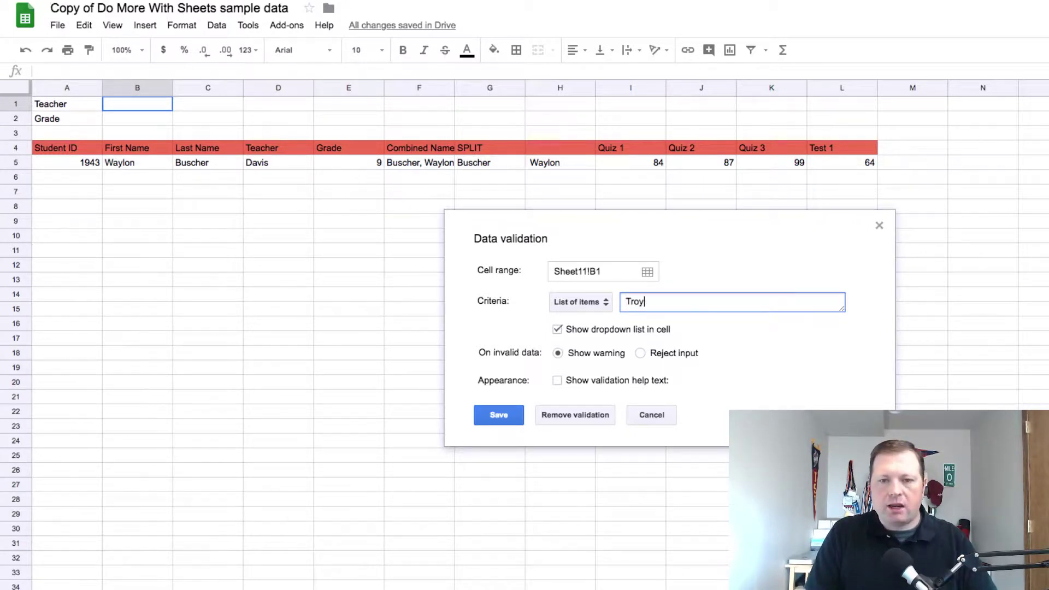
pyautogui.write('u Davis, Darren')
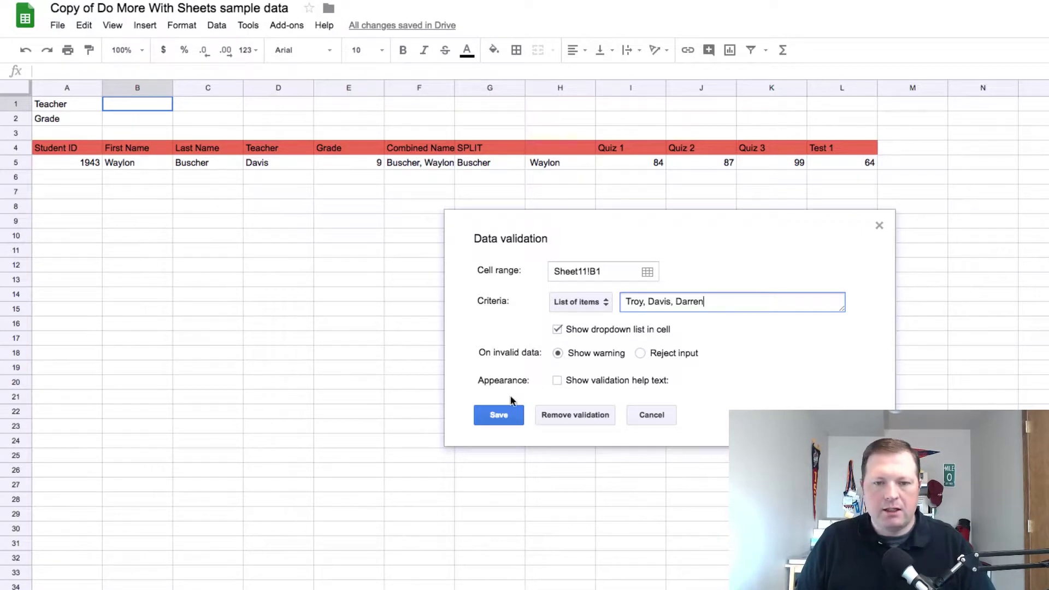
pyautogui.click(500, 416)
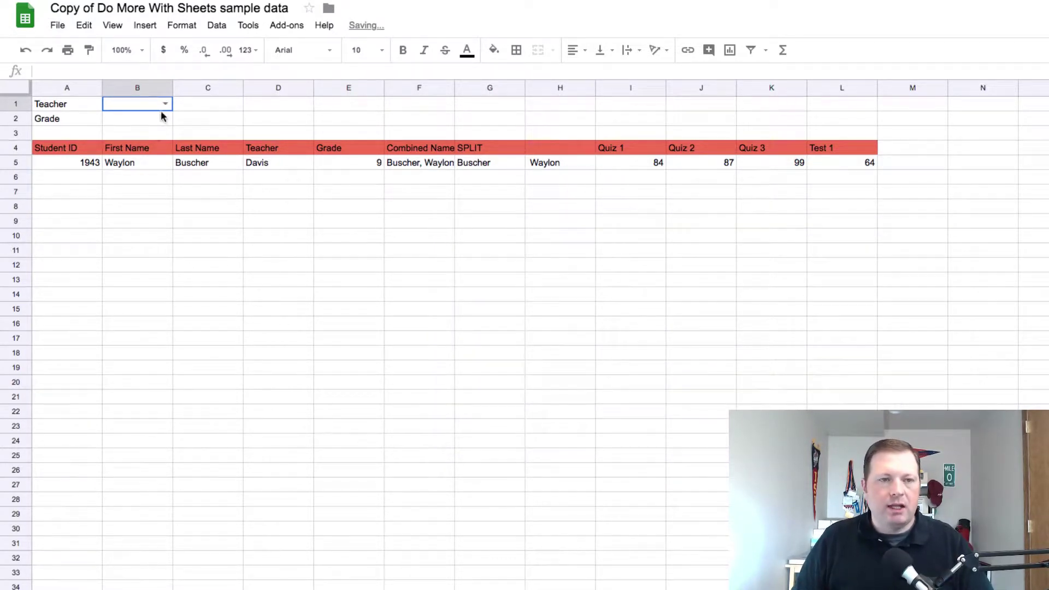
# - Replace the hardcoded "Davis" in A5's FILTER formula with a reference to B1
pyautogui.click(166, 104)
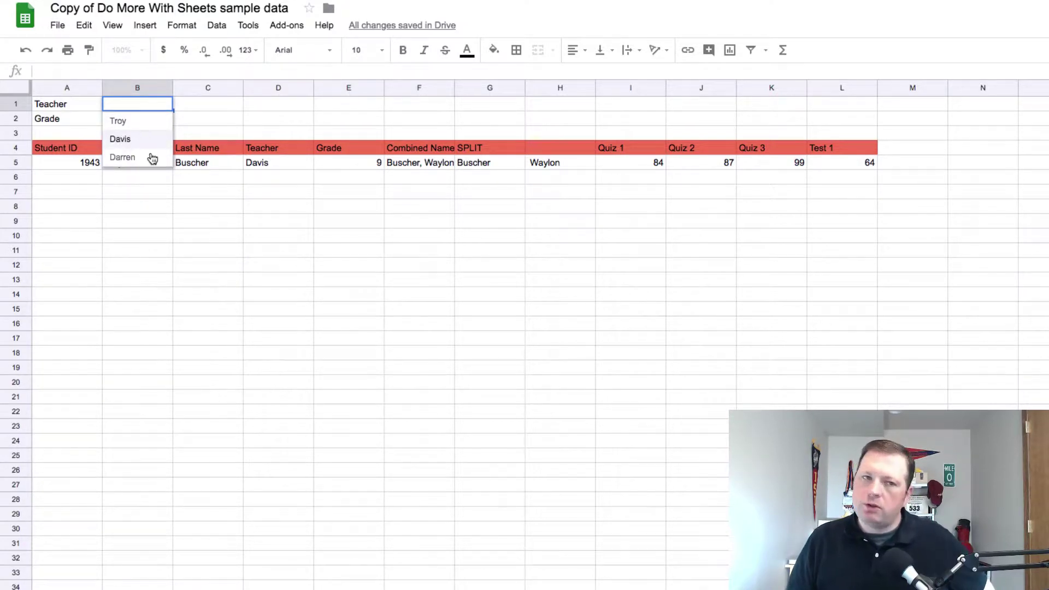
pyautogui.click(154, 190)
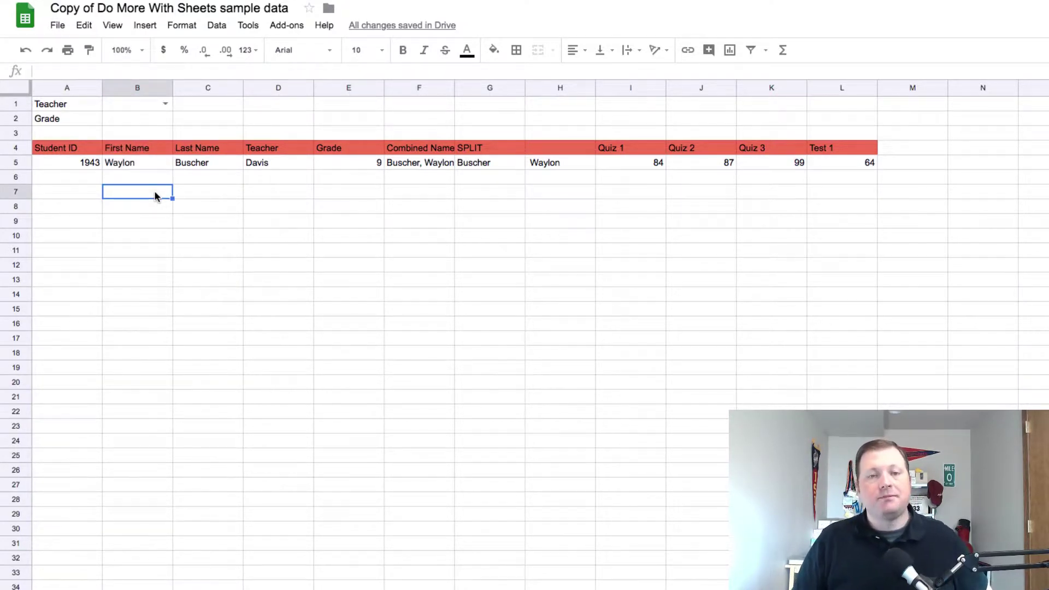
pyautogui.click(89, 166)
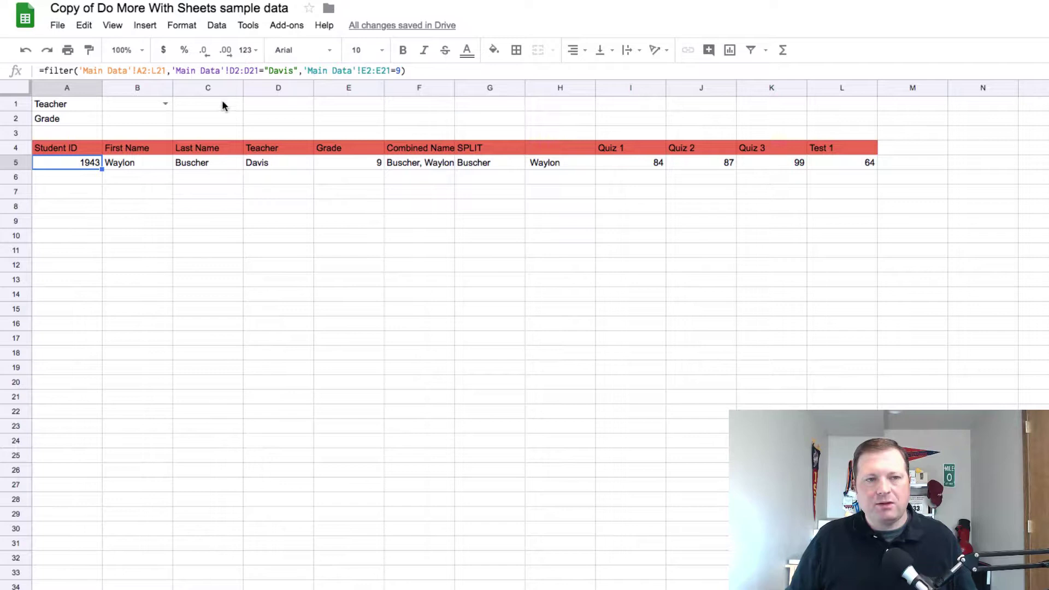
pyautogui.click(298, 75)
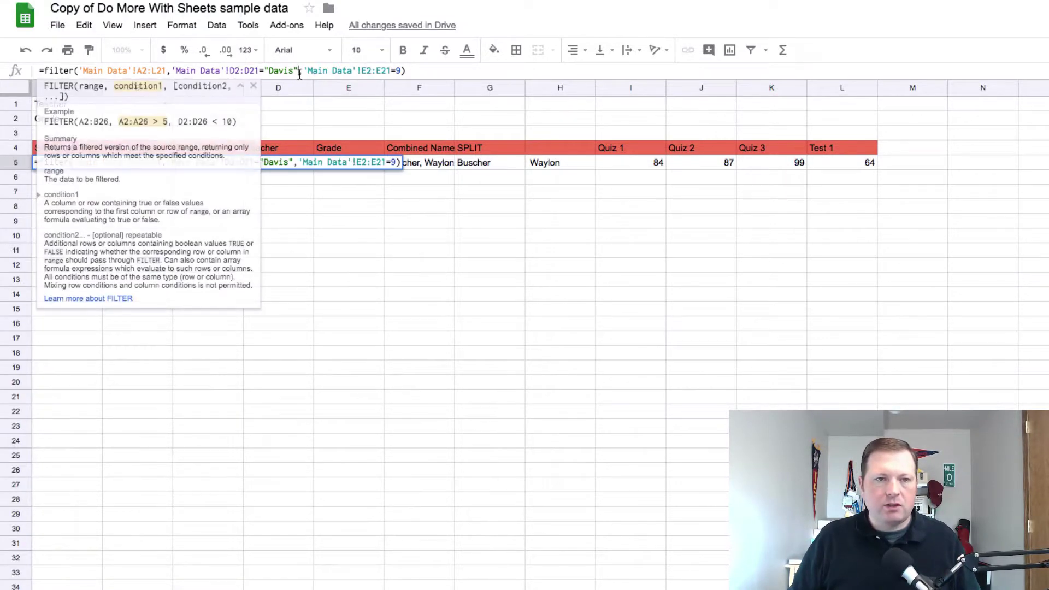
pyautogui.press('BackSpace')
pyautogui.press('BackSpace')
pyautogui.press('BackSpace')
pyautogui.press('BackSpace')
pyautogui.press('BackSpace')
pyautogui.press('BackSpace')
pyautogui.press('BackSpace')
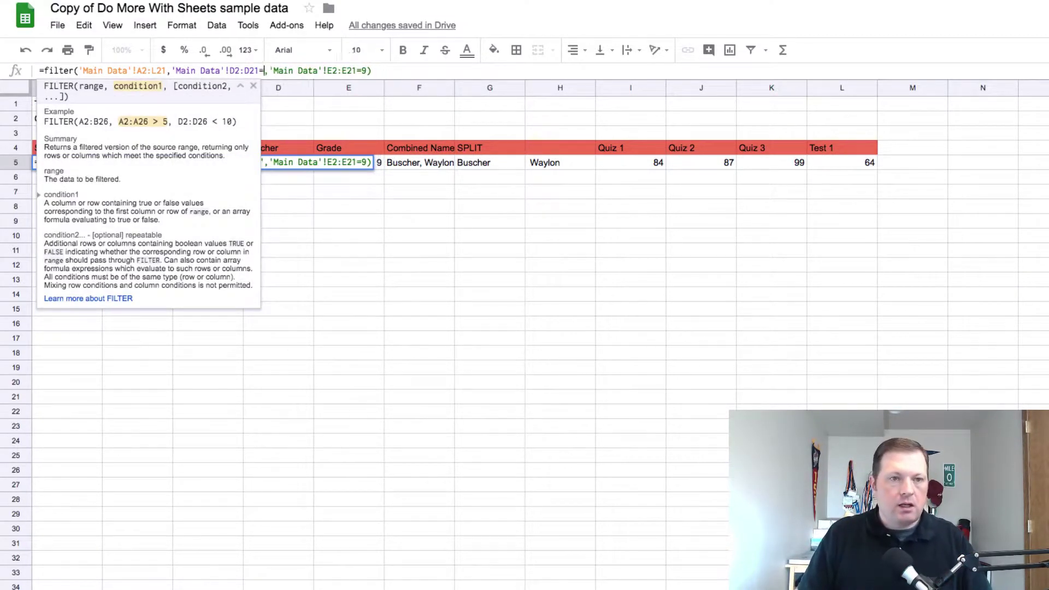
pyautogui.write('B1')
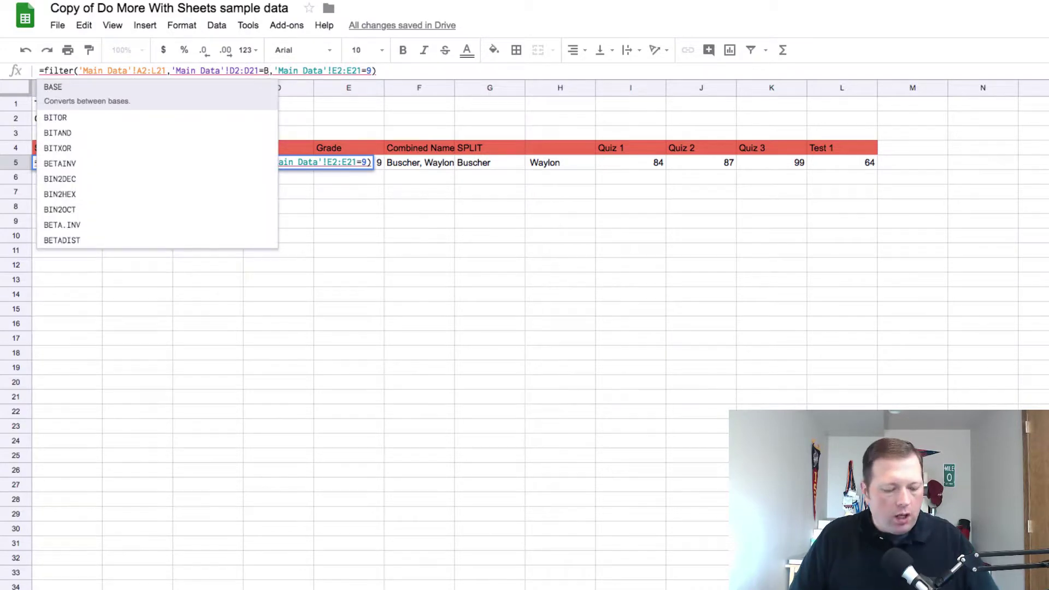
pyautogui.press('Return')
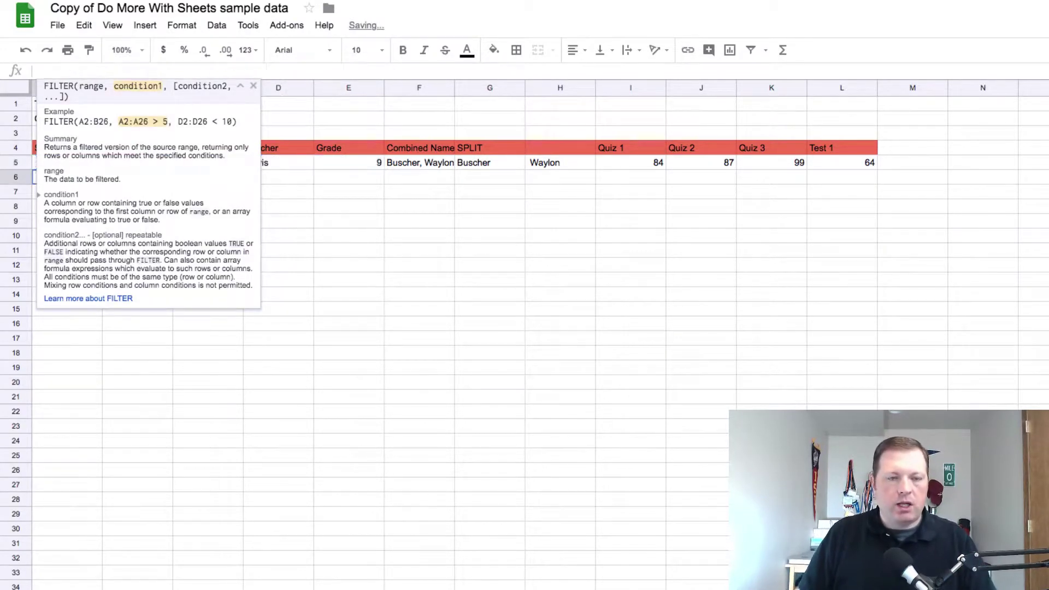
# - Choose Davis from B1's teacher dropdown
pyautogui.moveTo(73, 159)
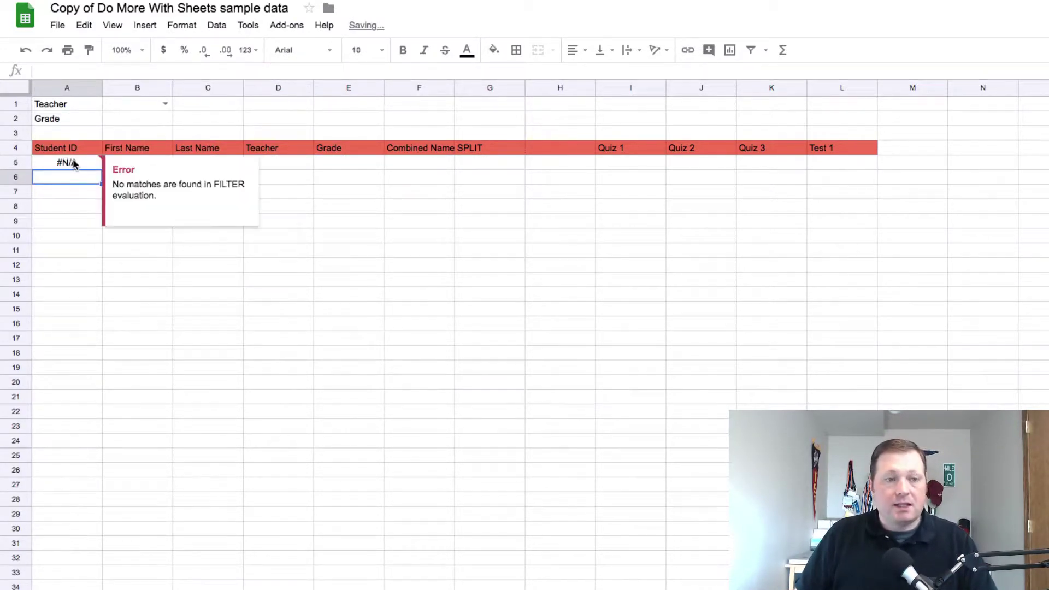
pyautogui.click(169, 104)
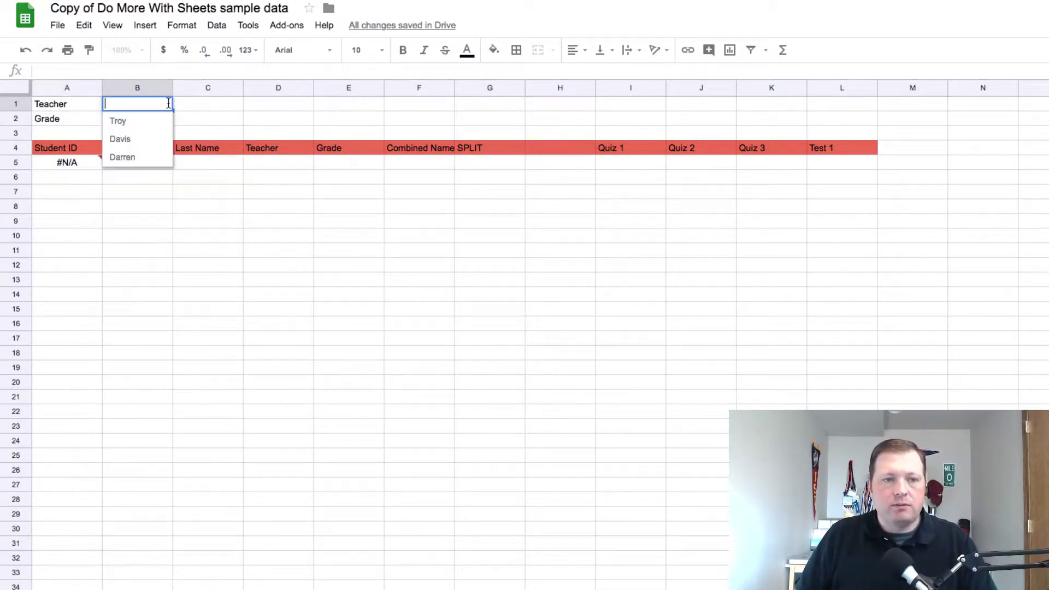
pyautogui.click(154, 141)
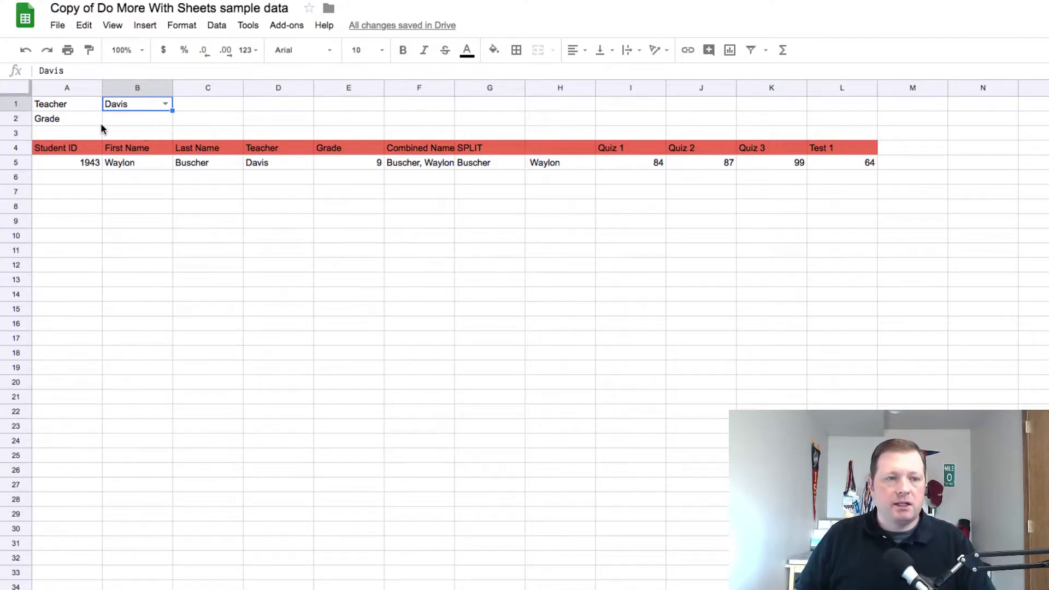
# - Add a list-of-items data validation to B2 with grades 9, 10, 11, 12
pyautogui.click(121, 123)
pyautogui.rightClick(122, 123)
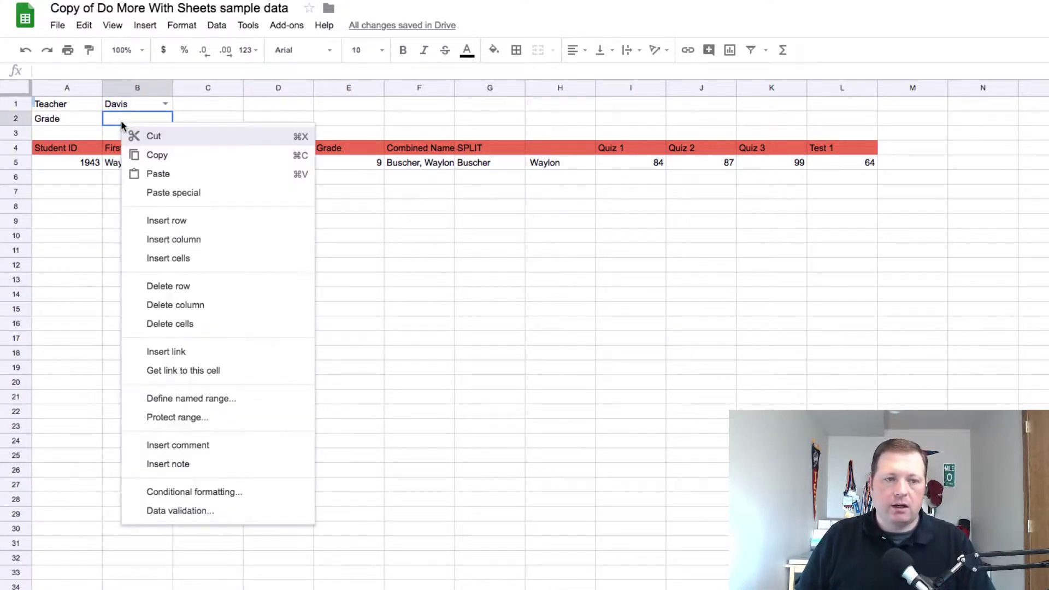
pyautogui.click(198, 512)
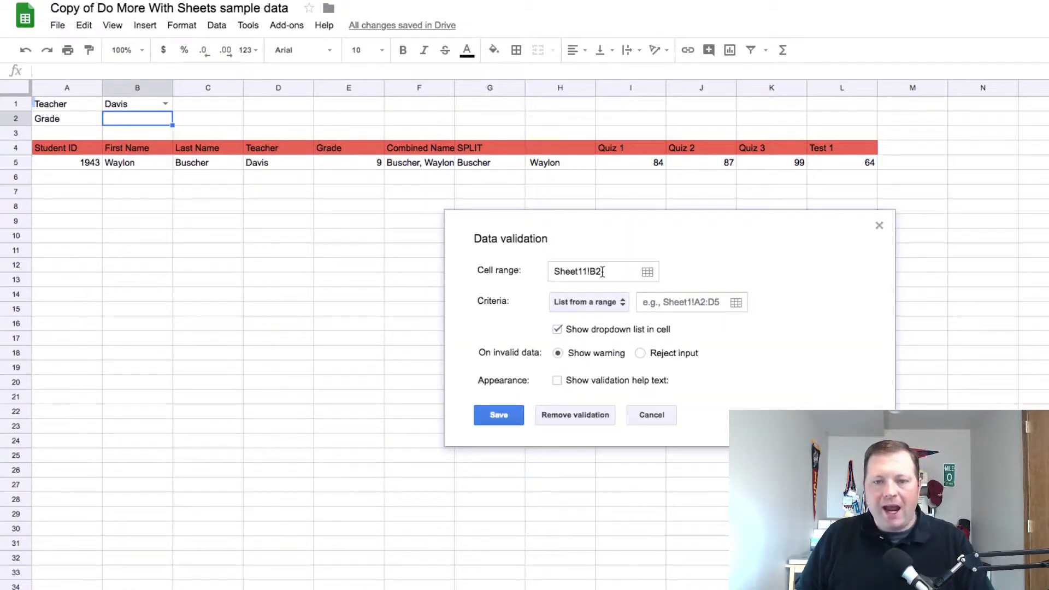
pyautogui.click(738, 304)
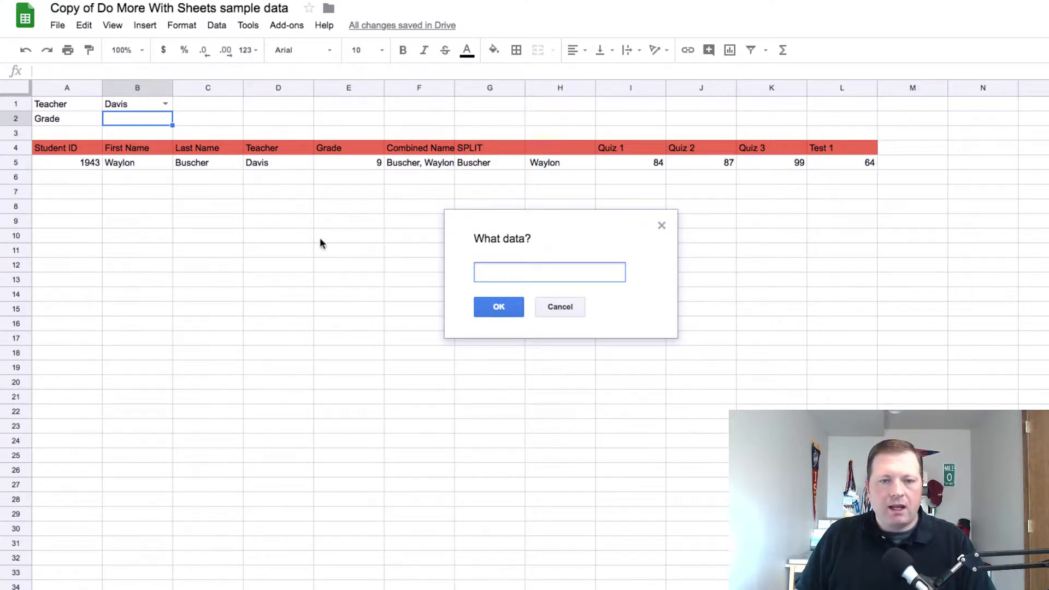
pyautogui.moveTo(319, 237); pyautogui.dragTo(323, 552)
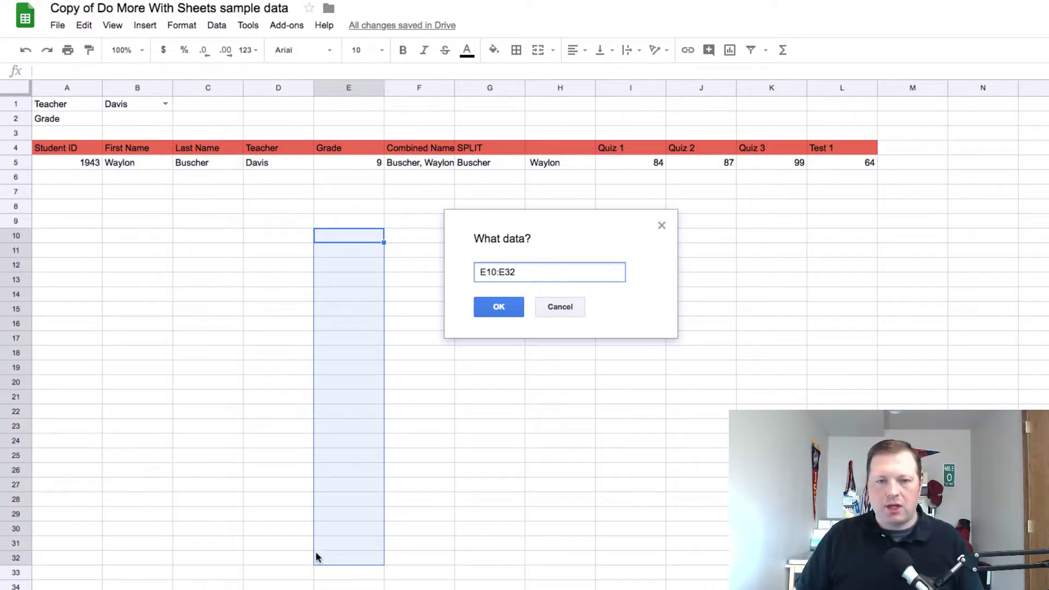
pyautogui.click(562, 306)
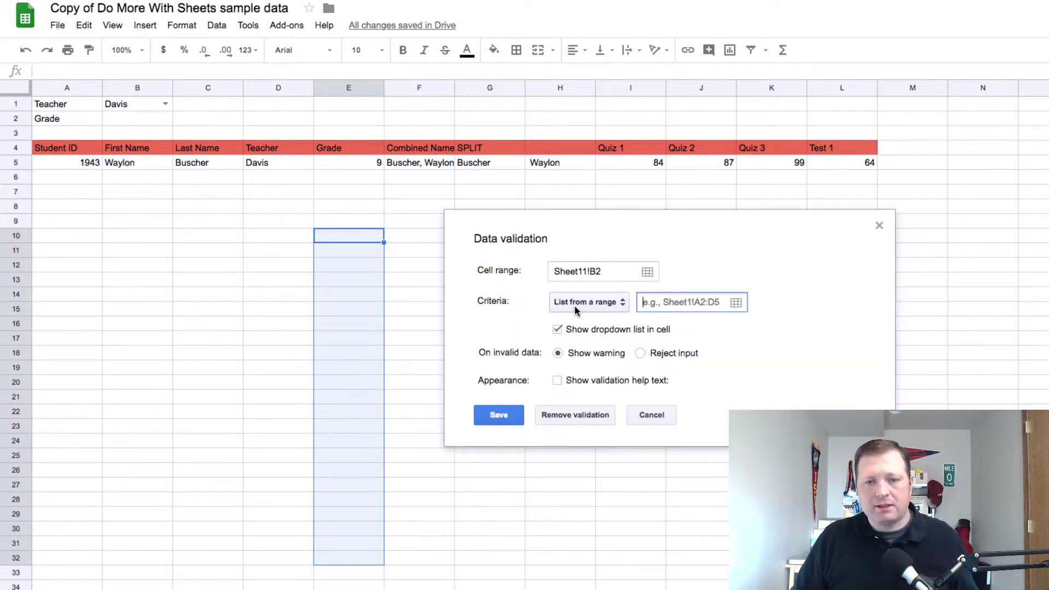
pyautogui.click(575, 305)
pyautogui.click(601, 324)
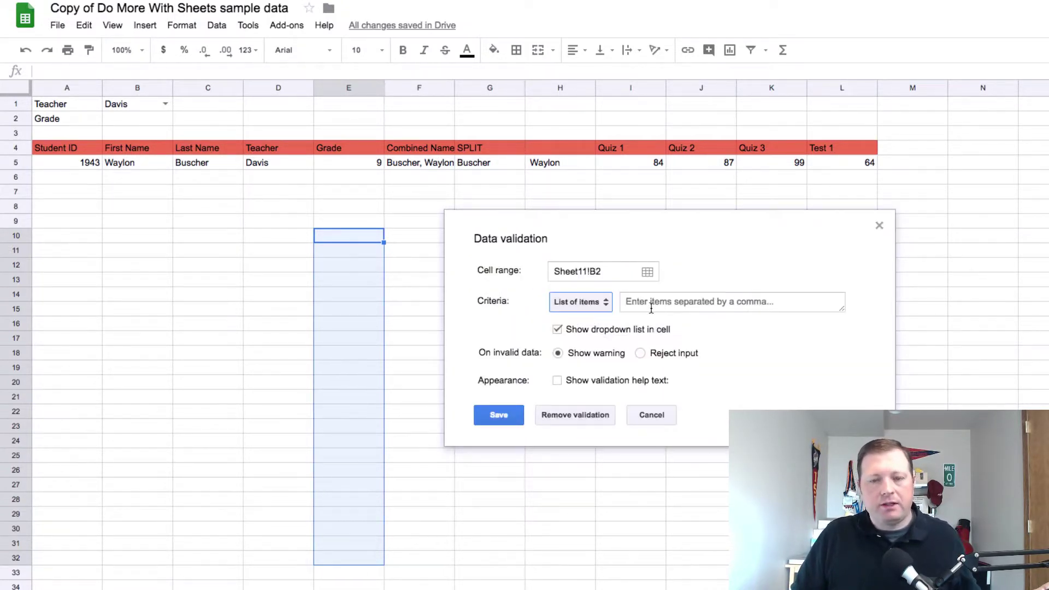
pyautogui.click(671, 304)
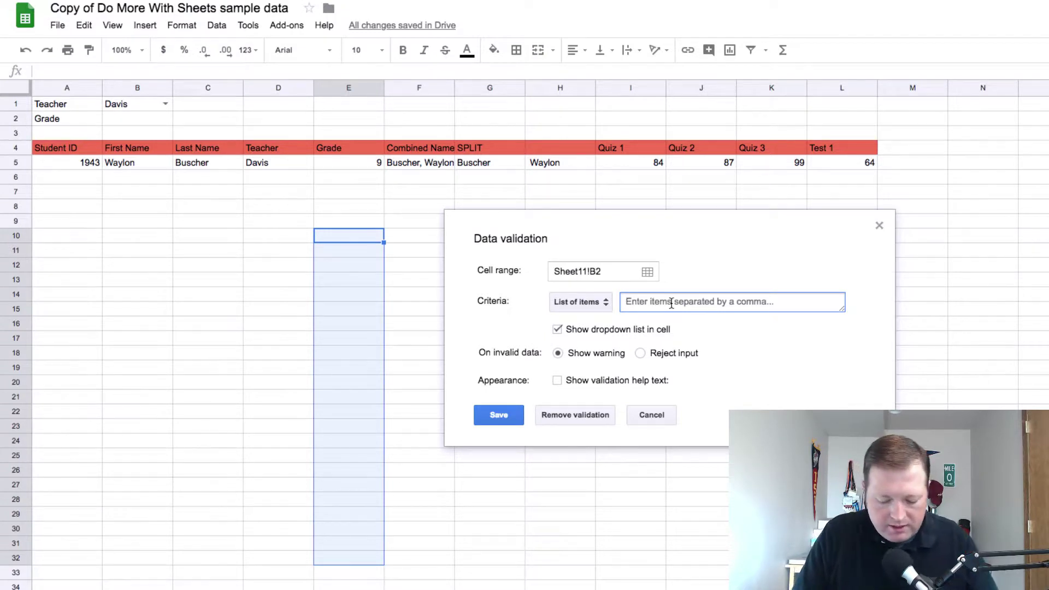
pyautogui.write('9, 10-, 11, 12')
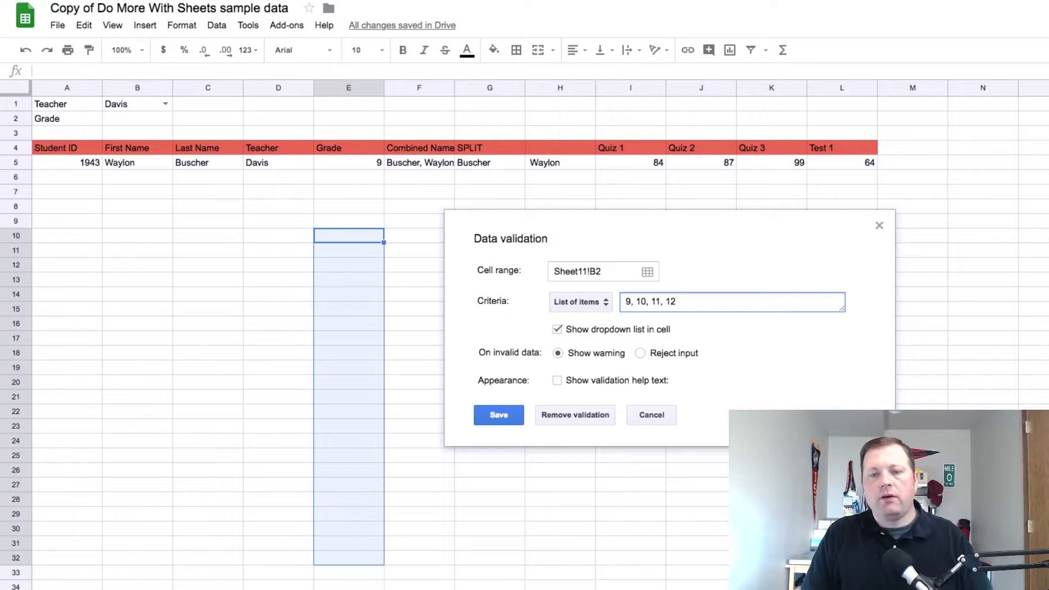
pyautogui.click(492, 417)
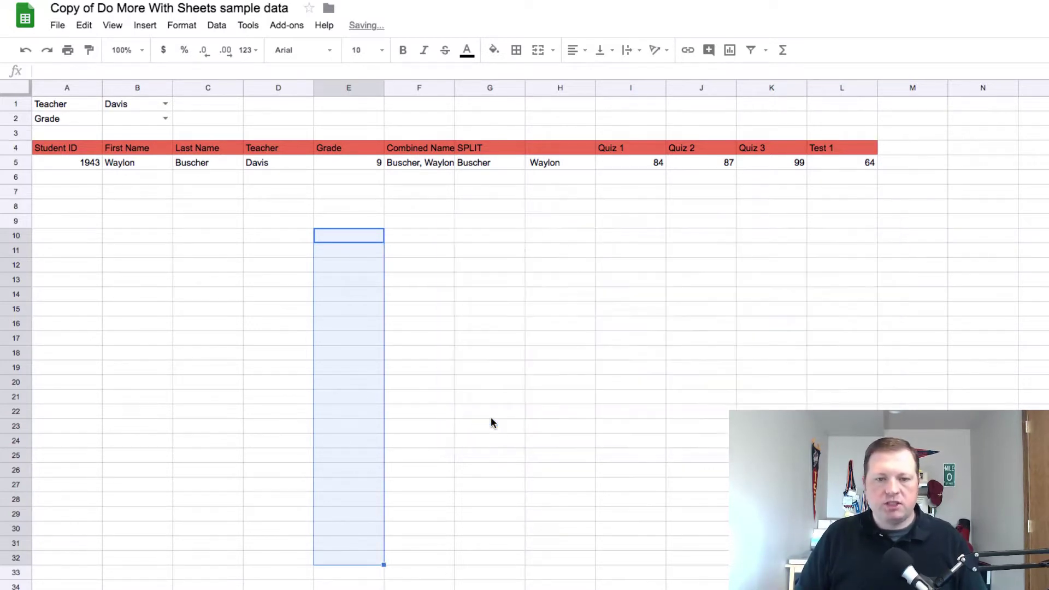
# - Choose grade 9 from B2's dropdown
pyautogui.click(206, 234)
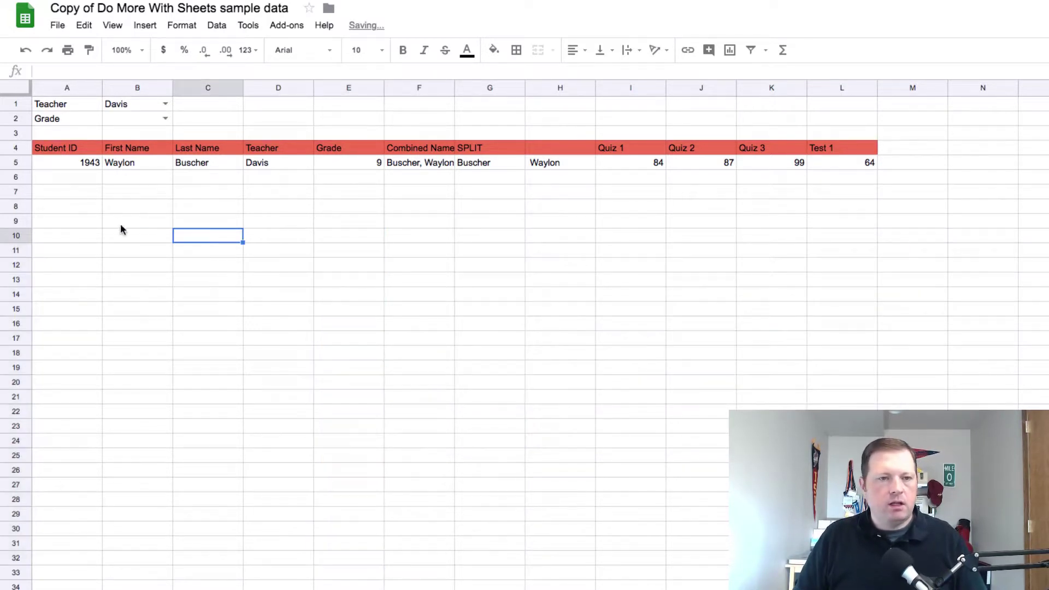
pyautogui.click(165, 117)
pyautogui.click(155, 136)
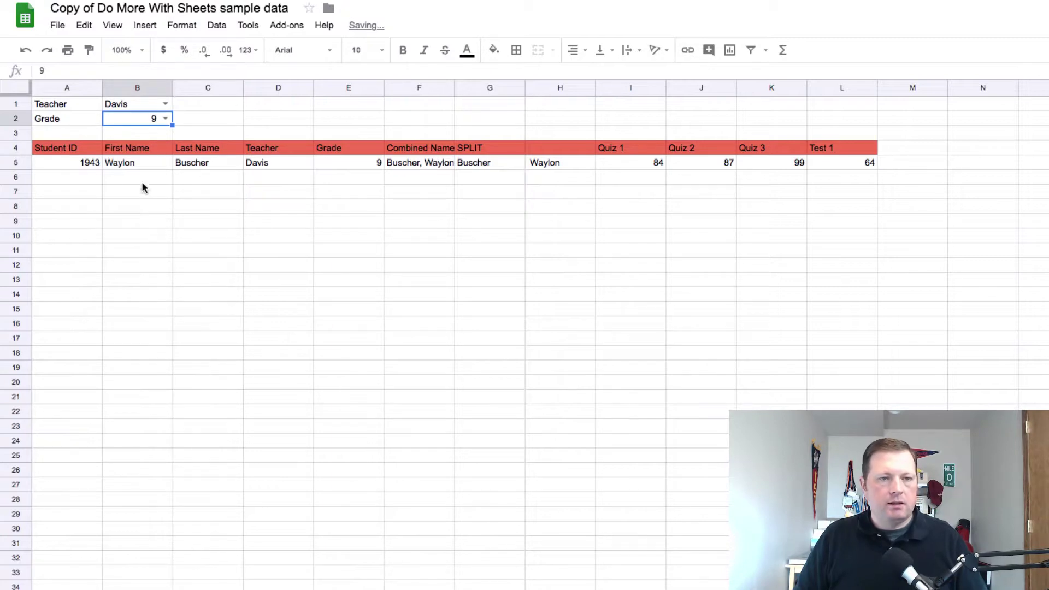
# - Replace the fixed grade 9 in A5's FILTER with a cell reference, mistakenly entered as B3
pyautogui.click(57, 163)
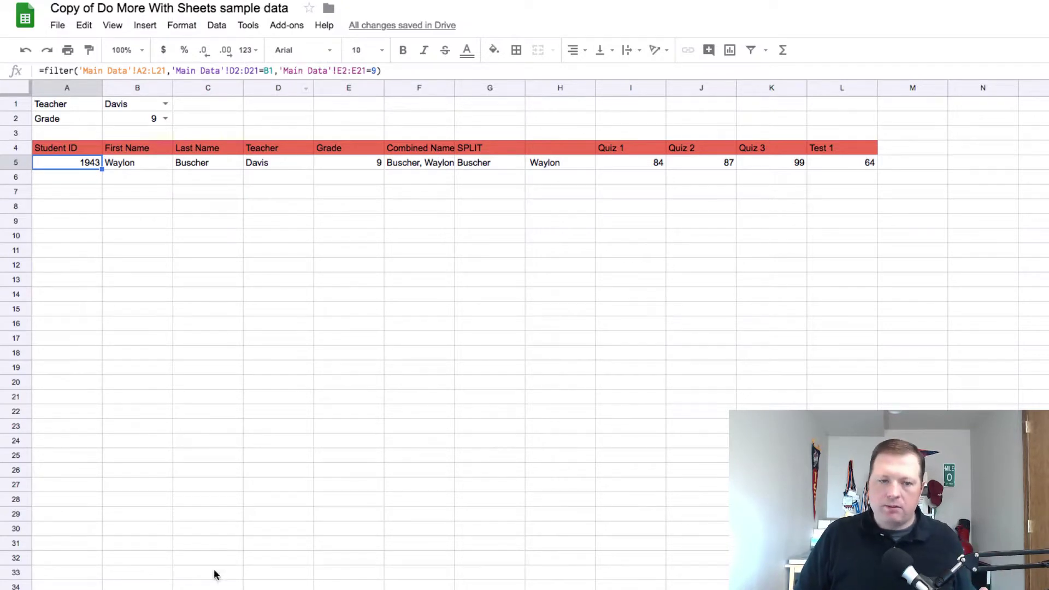
pyautogui.hotkey('ctrl', 'shift', 'pageup')
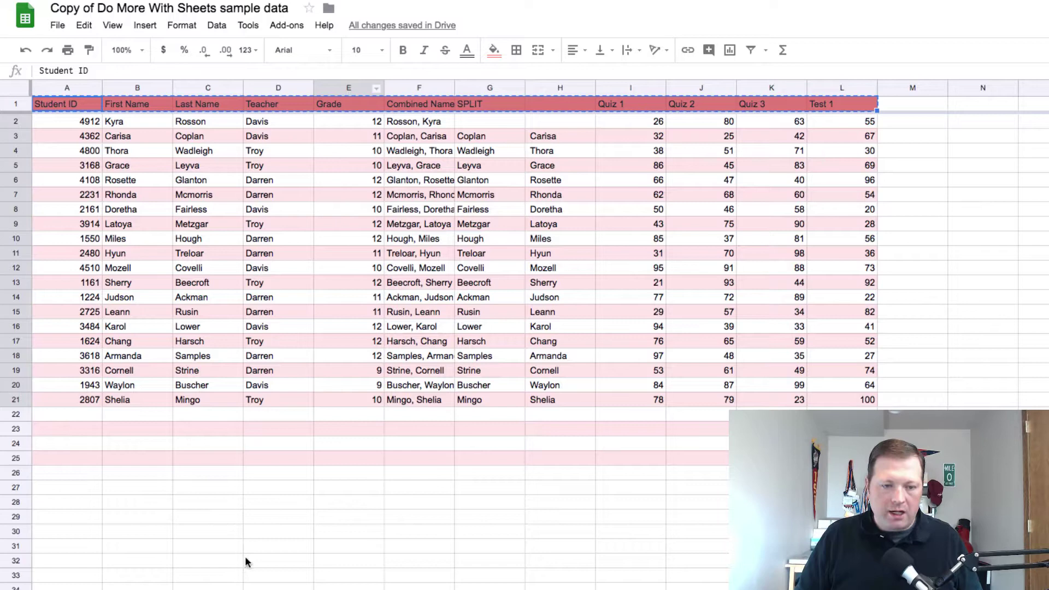
pyautogui.hotkey('ctrl', 'shift', 'pagedown')
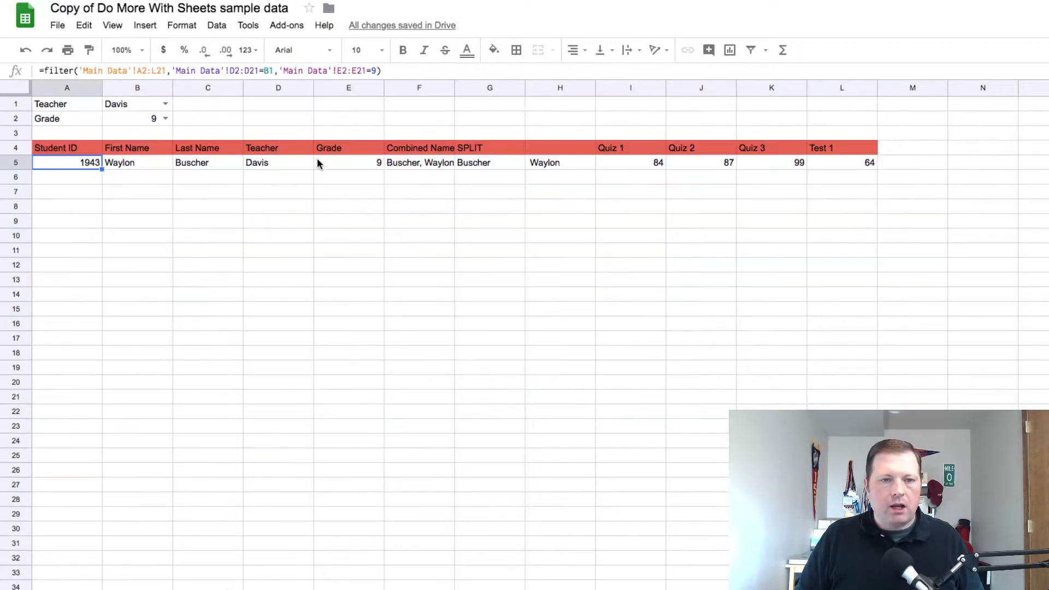
pyautogui.click(373, 71)
pyautogui.press('BackSpace')
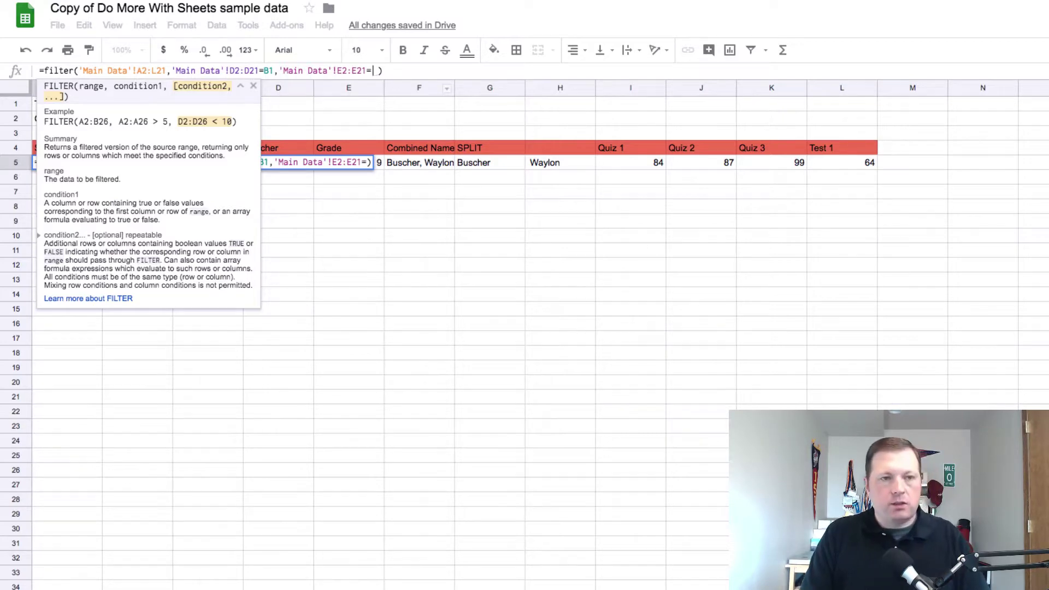
pyautogui.write('B')
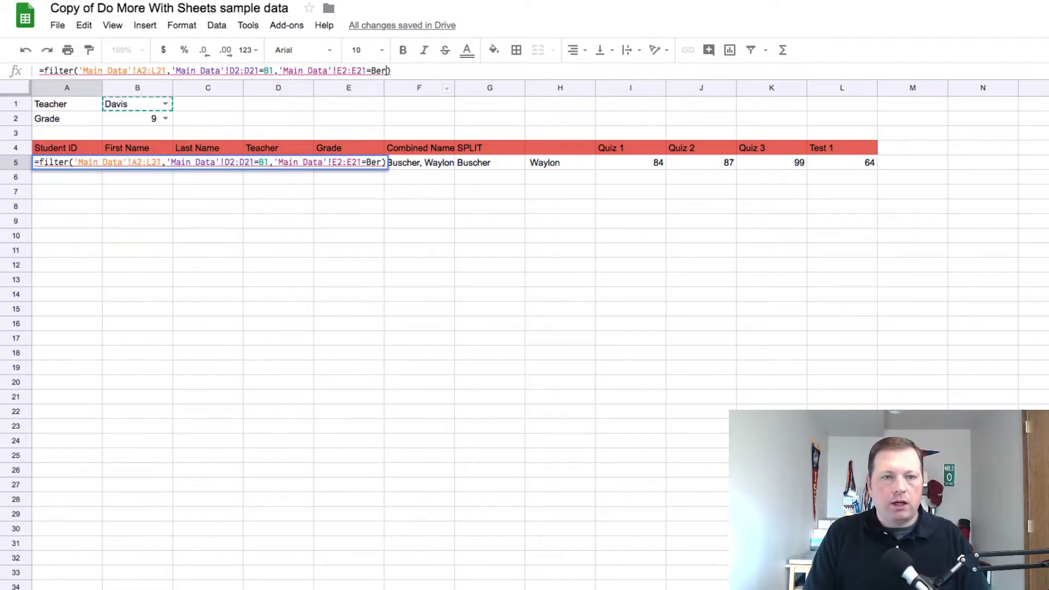
pyautogui.write('3')
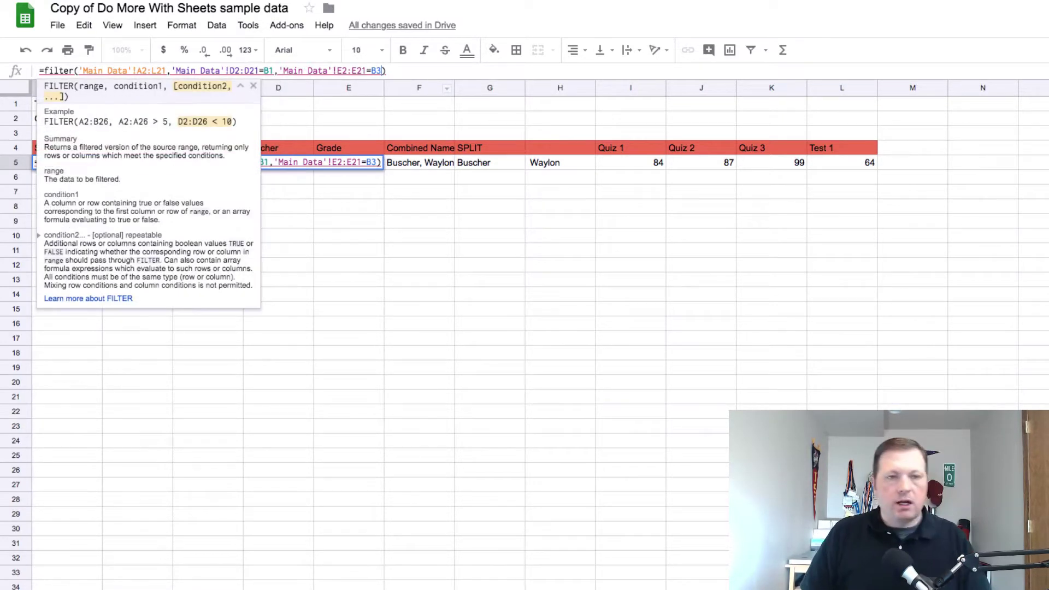
pyautogui.press('Return')
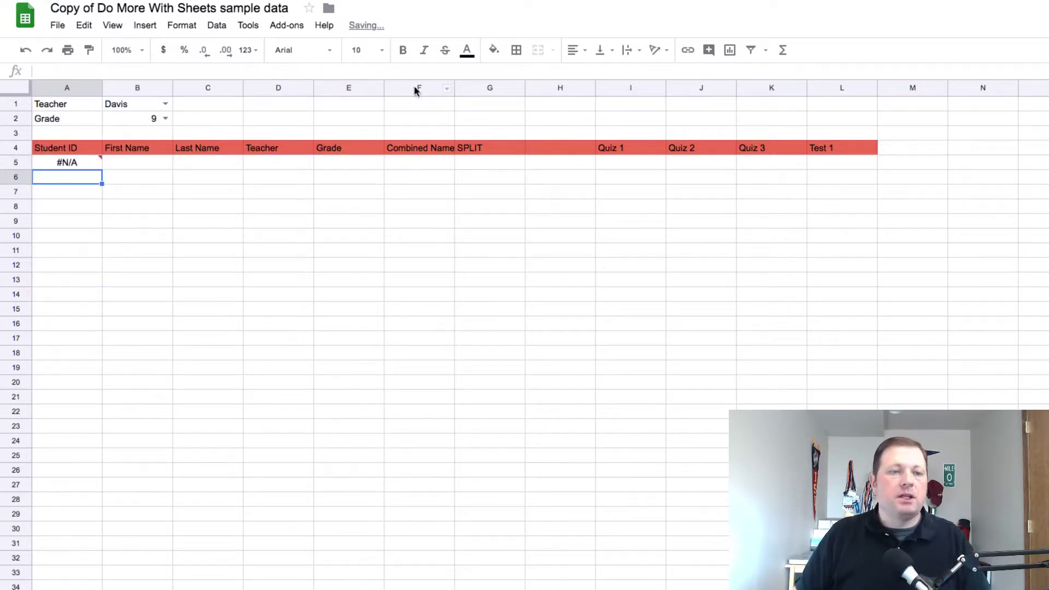
# - Correct the grade reference in A5's formula from B3 to B2
pyautogui.click(97, 164)
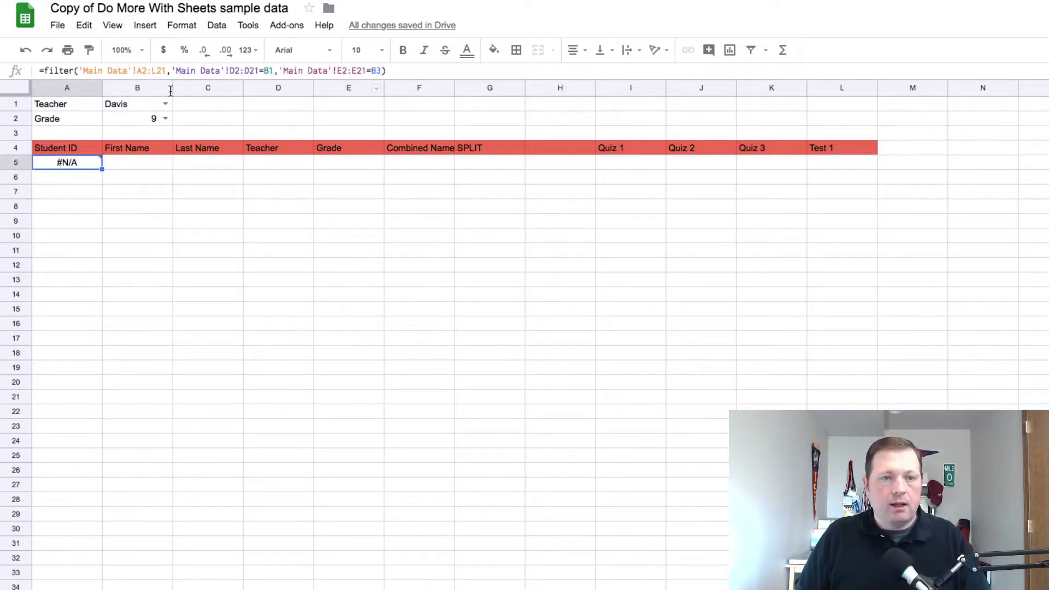
pyautogui.click(381, 71)
pyautogui.press('BackSpace')
pyautogui.write('2')
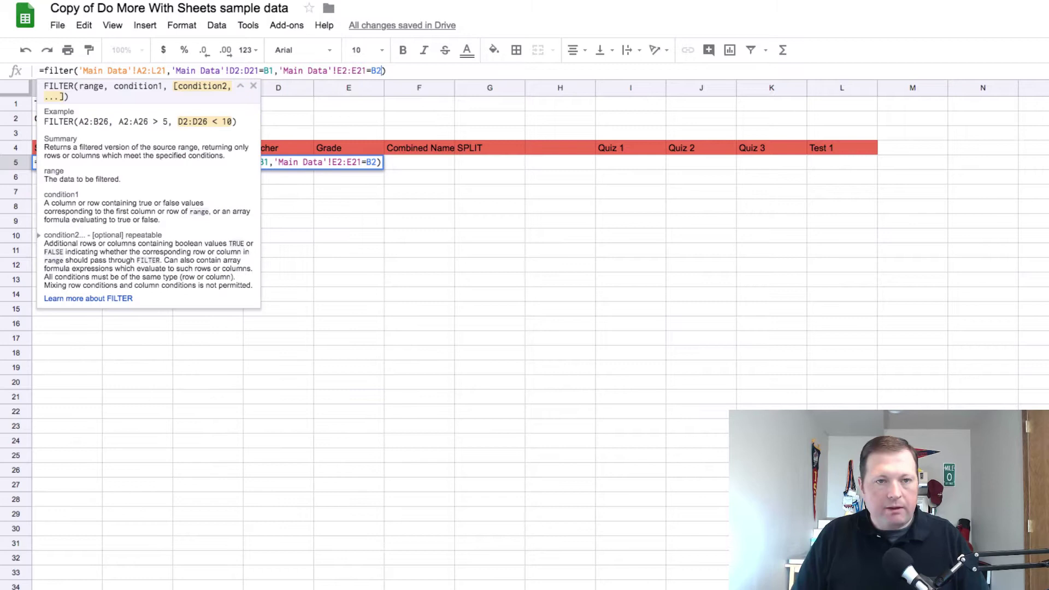
pyautogui.press('Return')
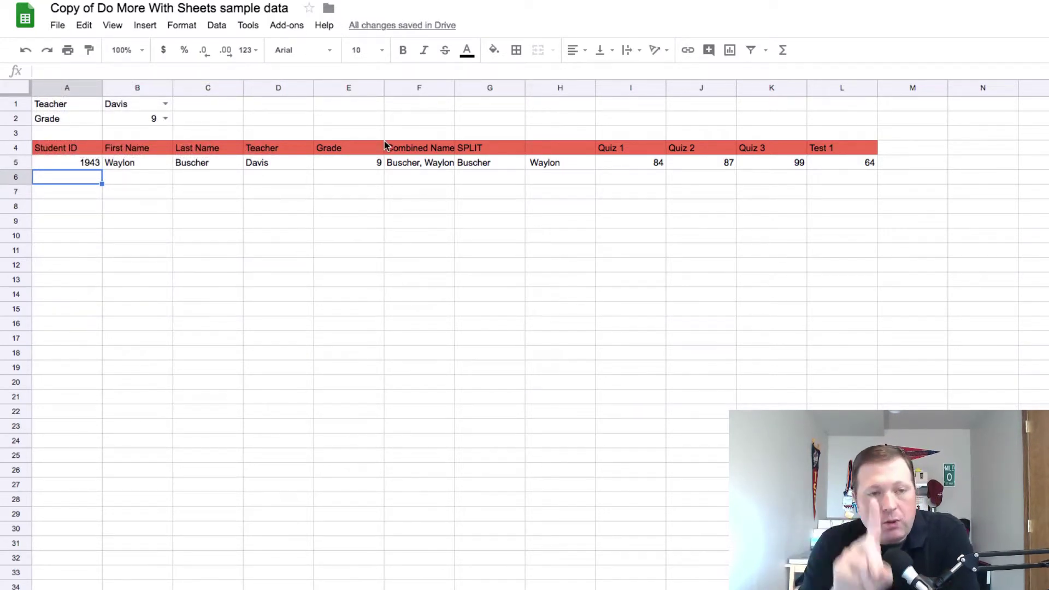
# - Set the dropdowns to teacher Troy in B1 and grade 10 in B2
pyautogui.click(165, 105)
pyautogui.click(150, 141)
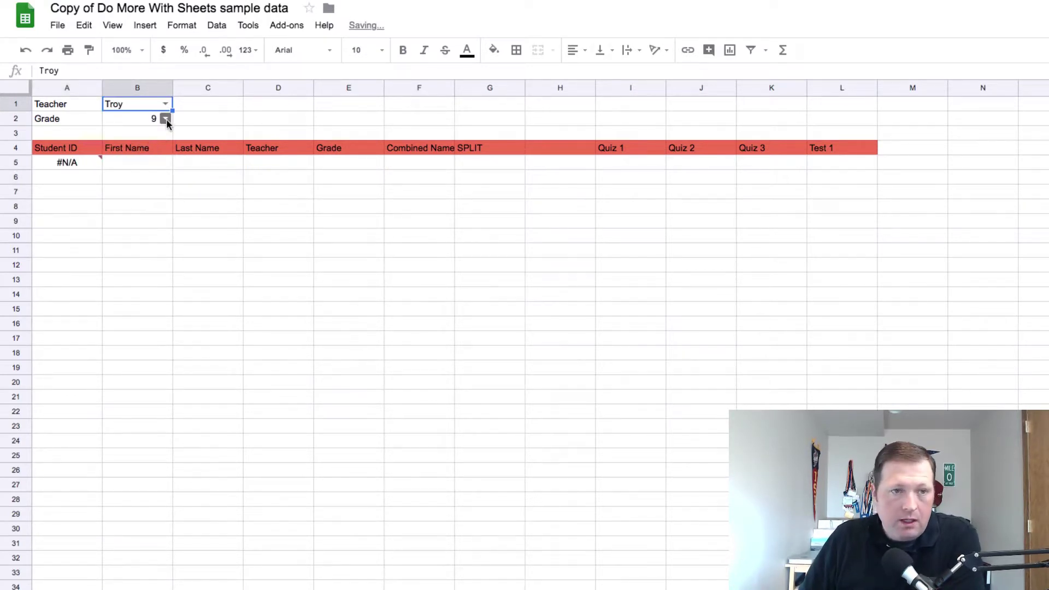
pyautogui.click(167, 119)
pyautogui.click(155, 153)
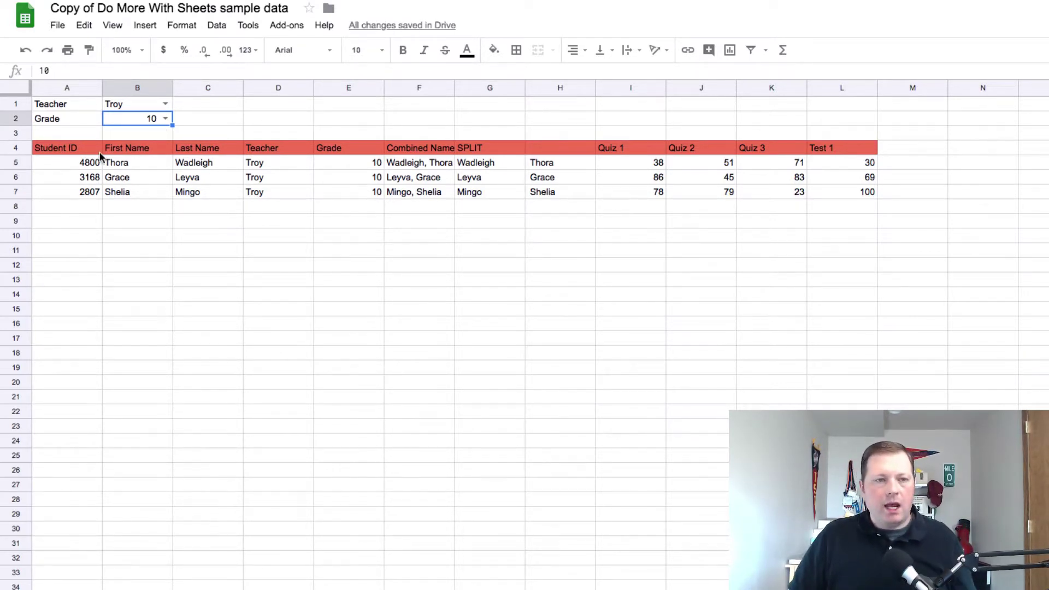
# - Check A5's FILTER formula, then open and dismiss B1's cell context menu
pyautogui.click(90, 164)
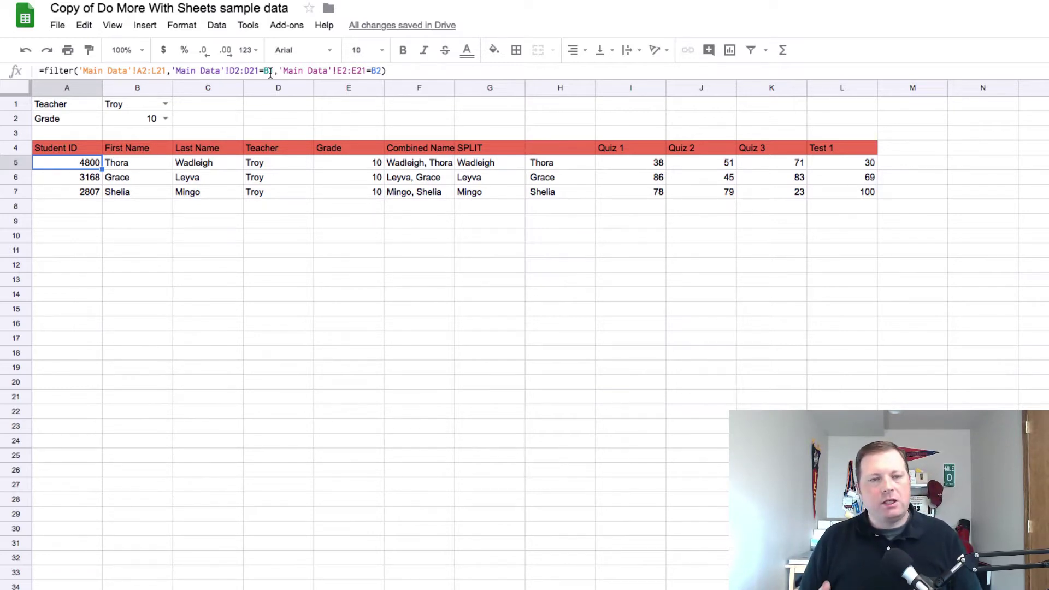
pyautogui.click(145, 107)
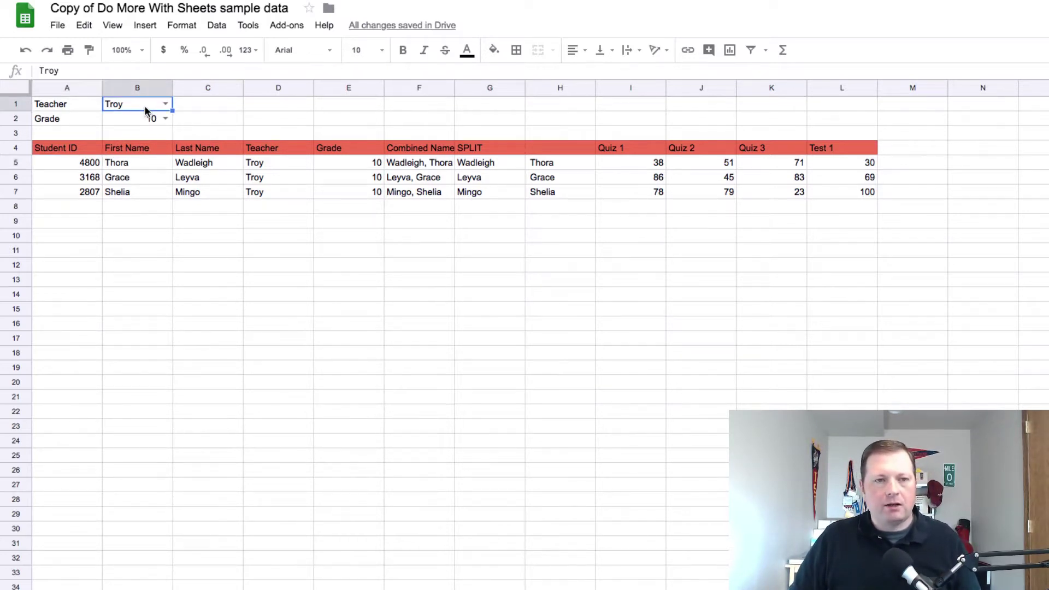
pyautogui.rightClick(146, 109)
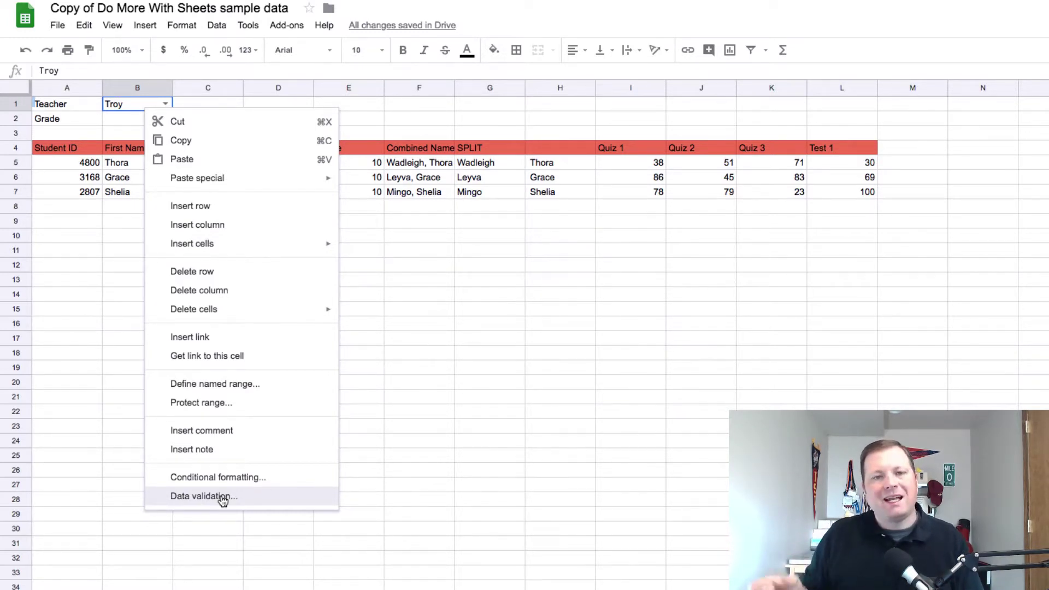
pyautogui.press('Escape')
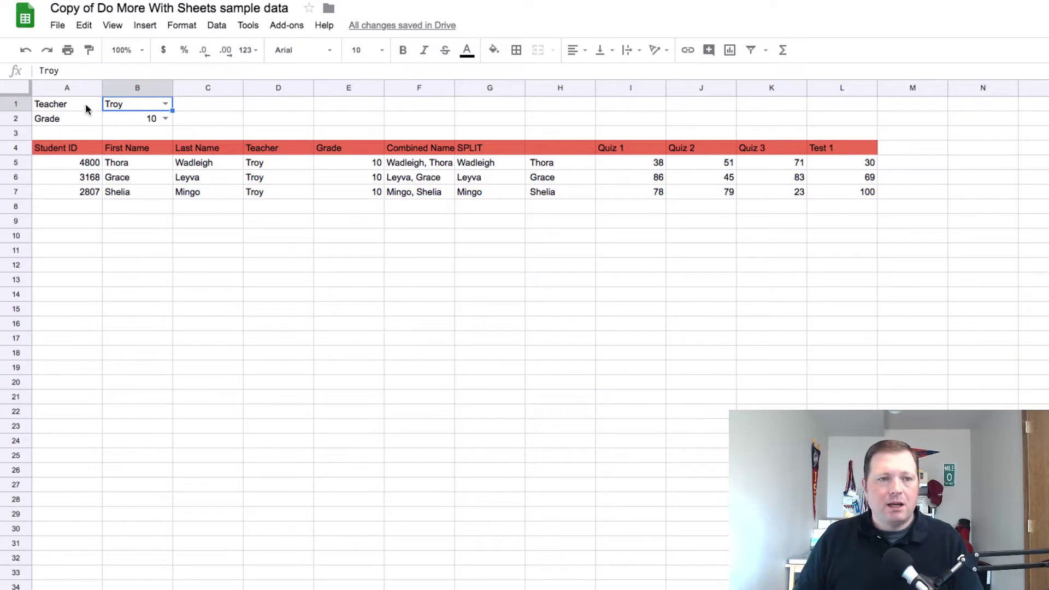
# - Fill the Teacher and Grade labels in A1:A2 magenta
pyautogui.click(58, 106)
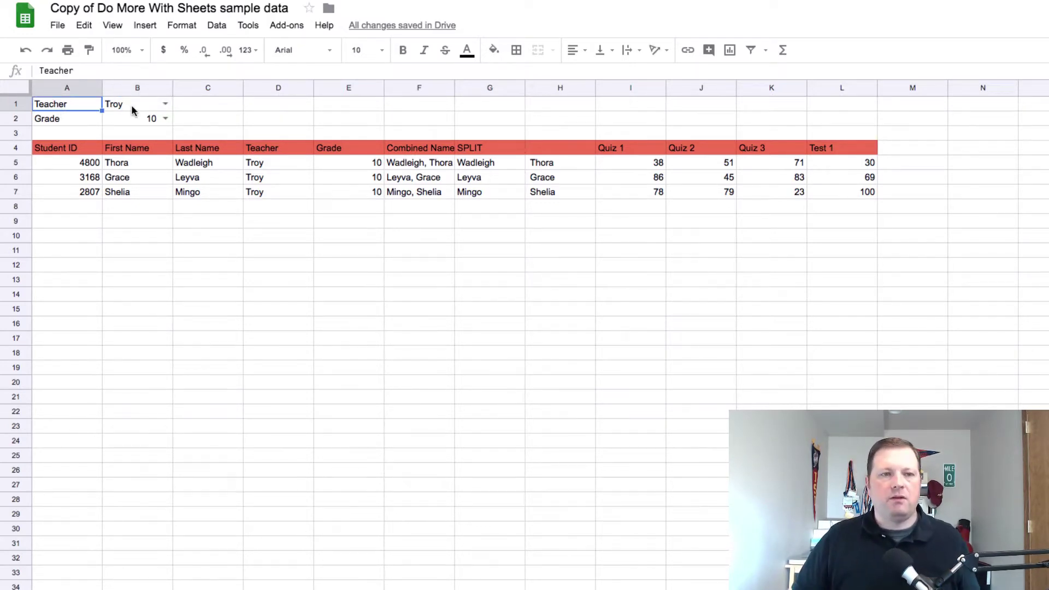
pyautogui.keyDown('shift'); pyautogui.click(83, 117); pyautogui.keyUp('shift')
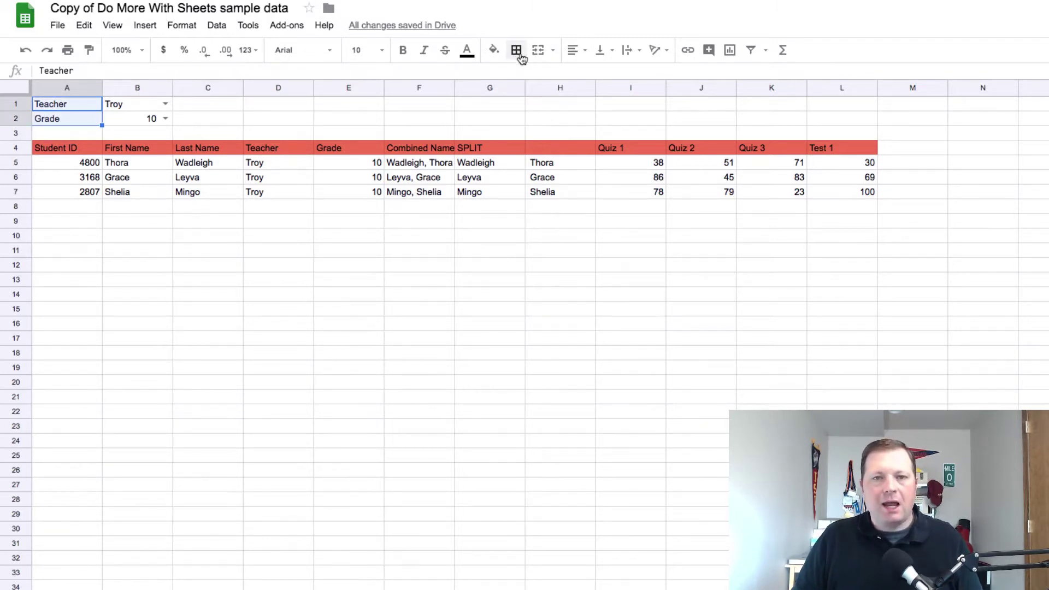
pyautogui.click(494, 50)
pyautogui.click(511, 111)
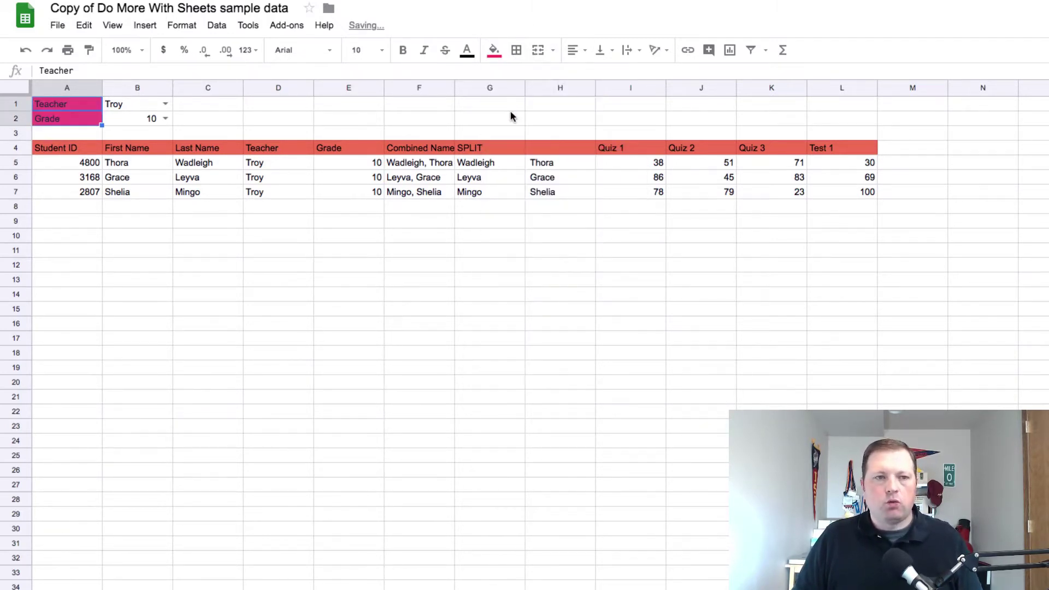
pyautogui.click(501, 56)
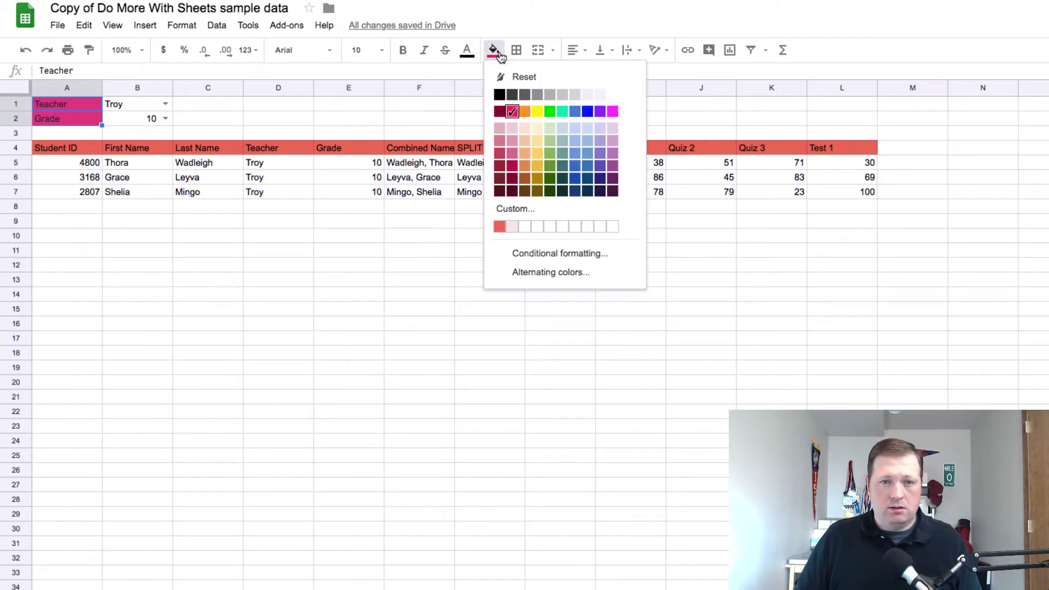
pyautogui.click(501, 56)
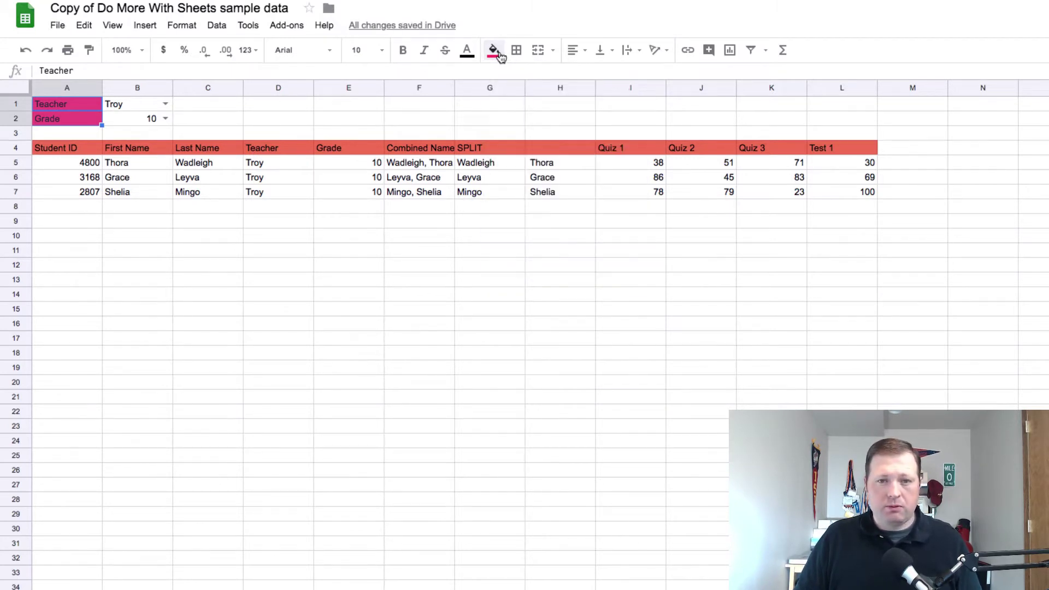
# - Fill the Troy and 10 values in B1:B2 green
pyautogui.click(122, 102)
pyautogui.keyDown('shift'); pyautogui.click(142, 119); pyautogui.keyUp('shift')
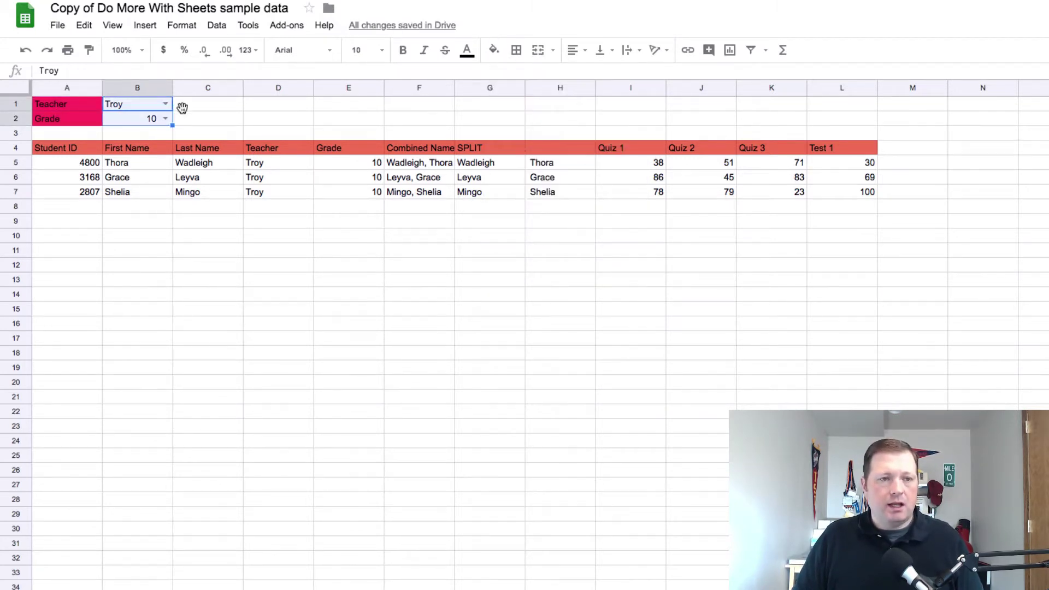
pyautogui.click(496, 55)
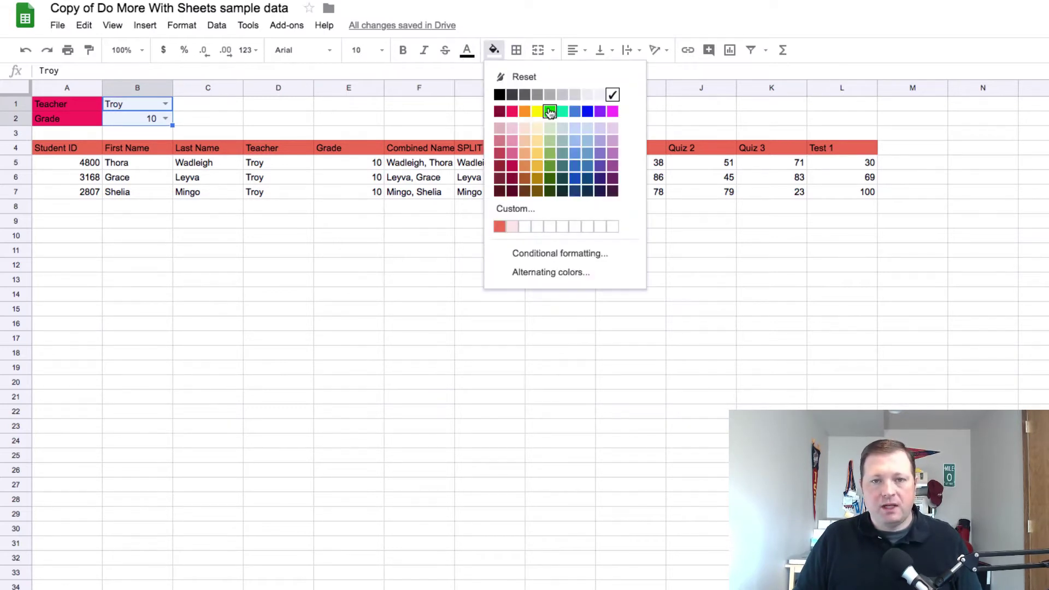
pyautogui.click(548, 110)
pyautogui.click(932, 225)
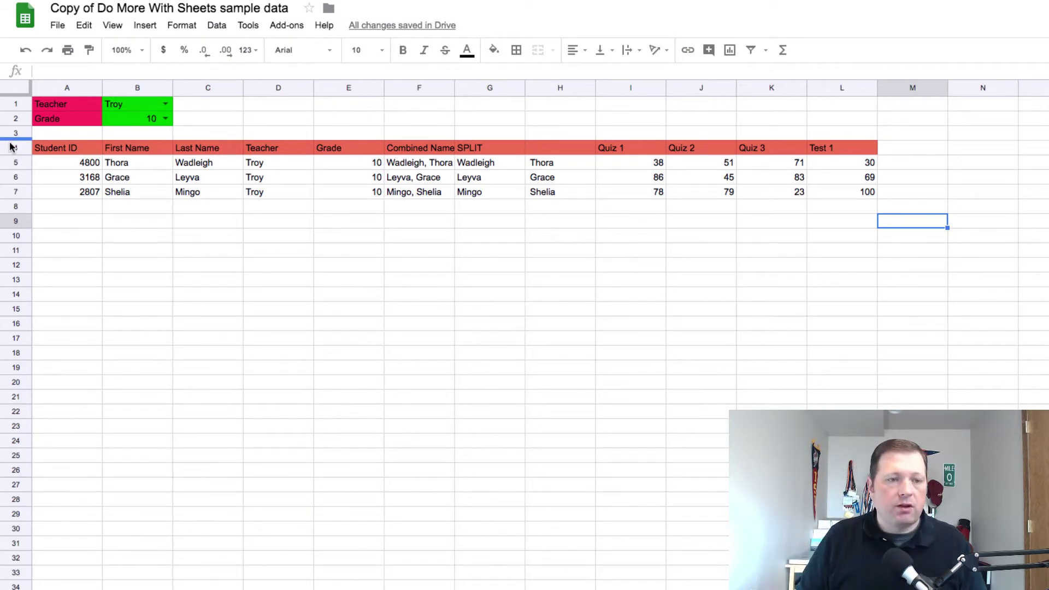
# - Change A5 to =sort((filter(...)),2,false) to order students by column 2 descending
pyautogui.click(66, 163)
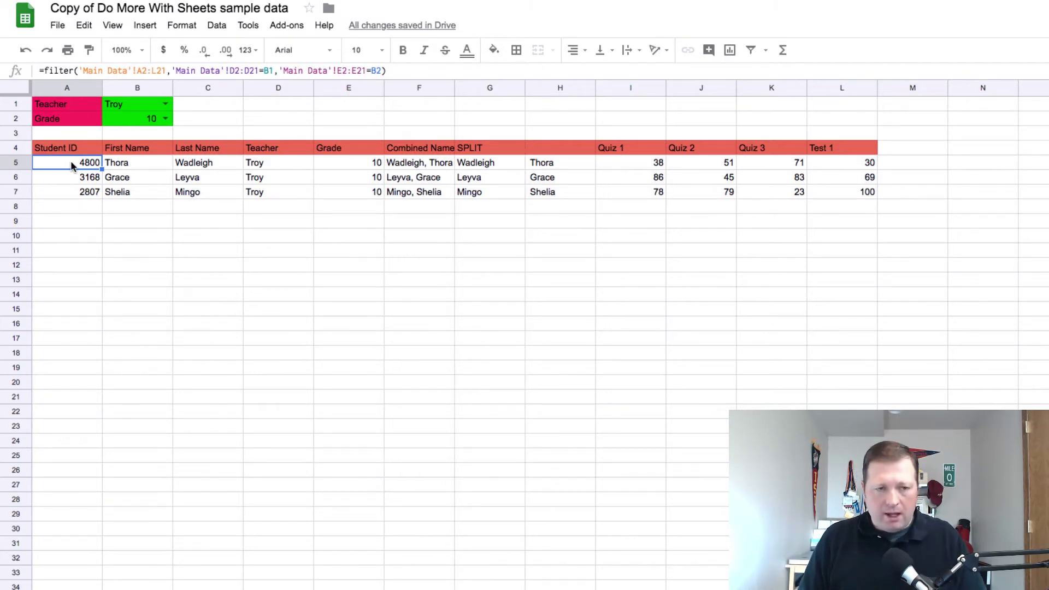
pyautogui.click(44, 70)
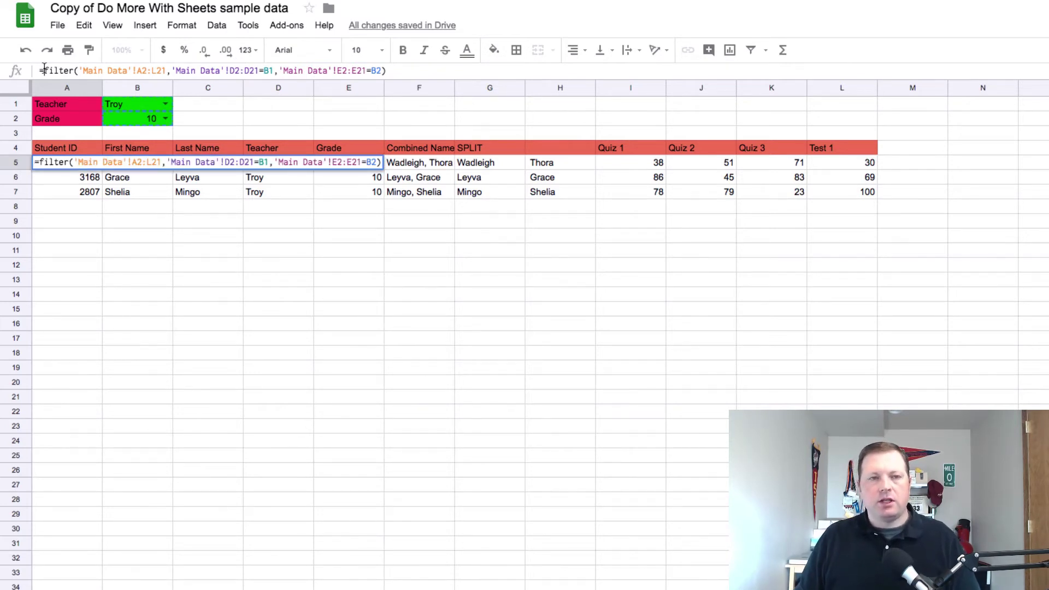
pyautogui.write('sort(')
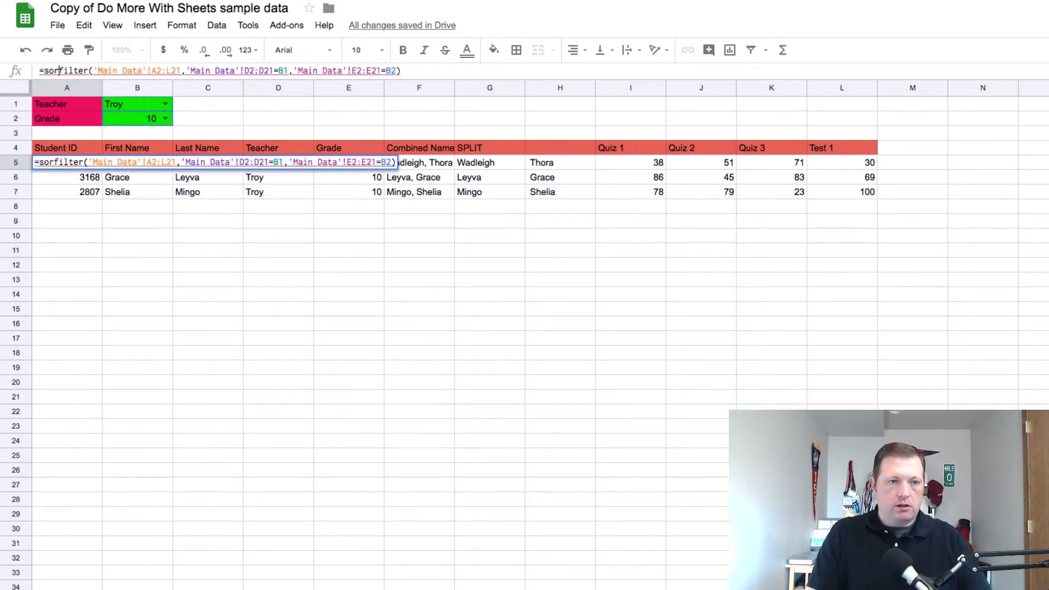
pyautogui.write('(')
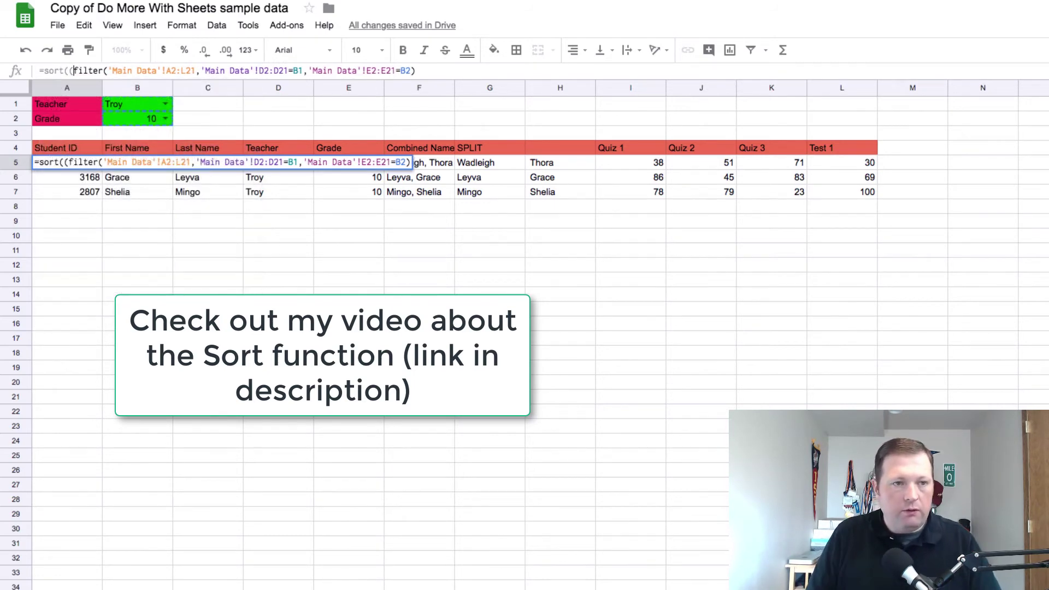
pyautogui.click(486, 74)
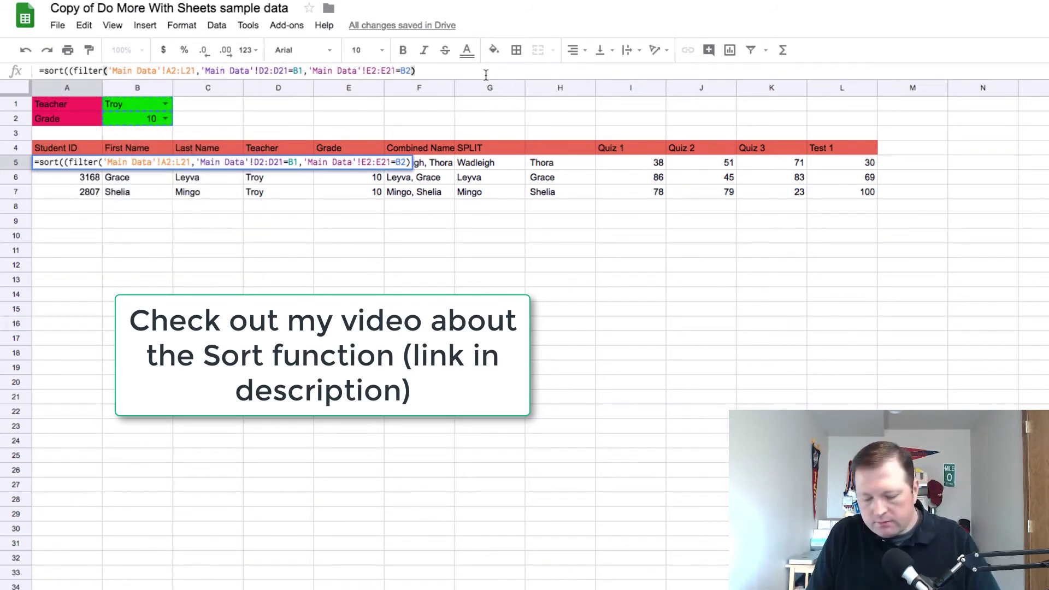
pyautogui.write(')')
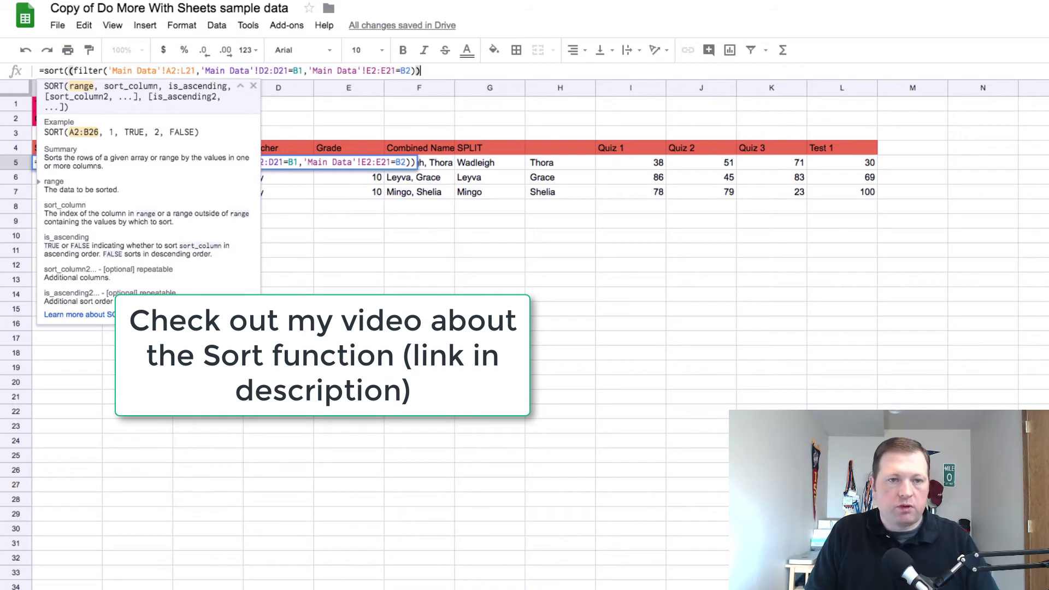
pyautogui.write(',')
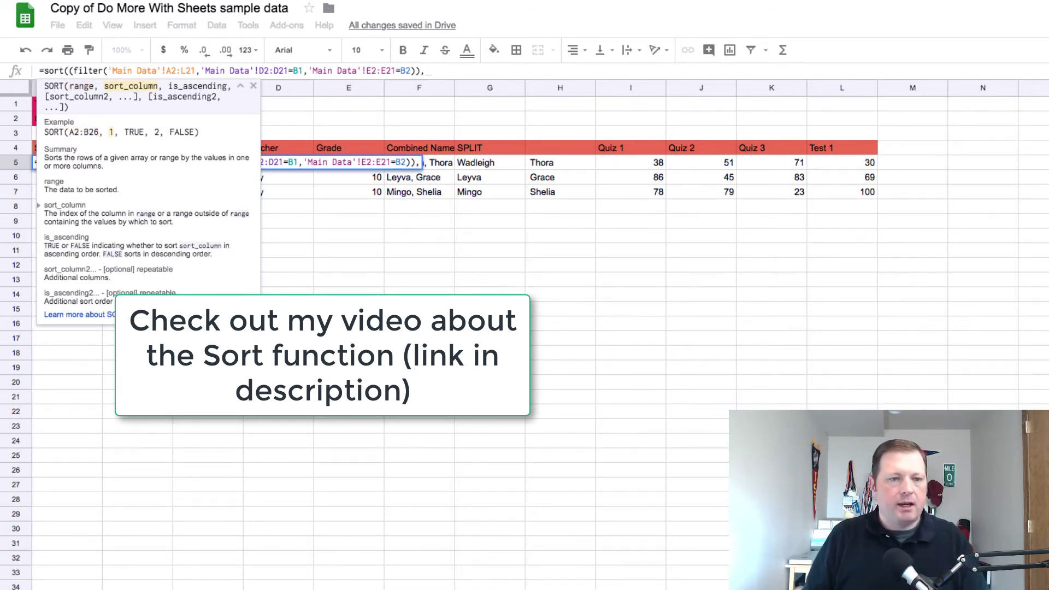
pyautogui.write('2')
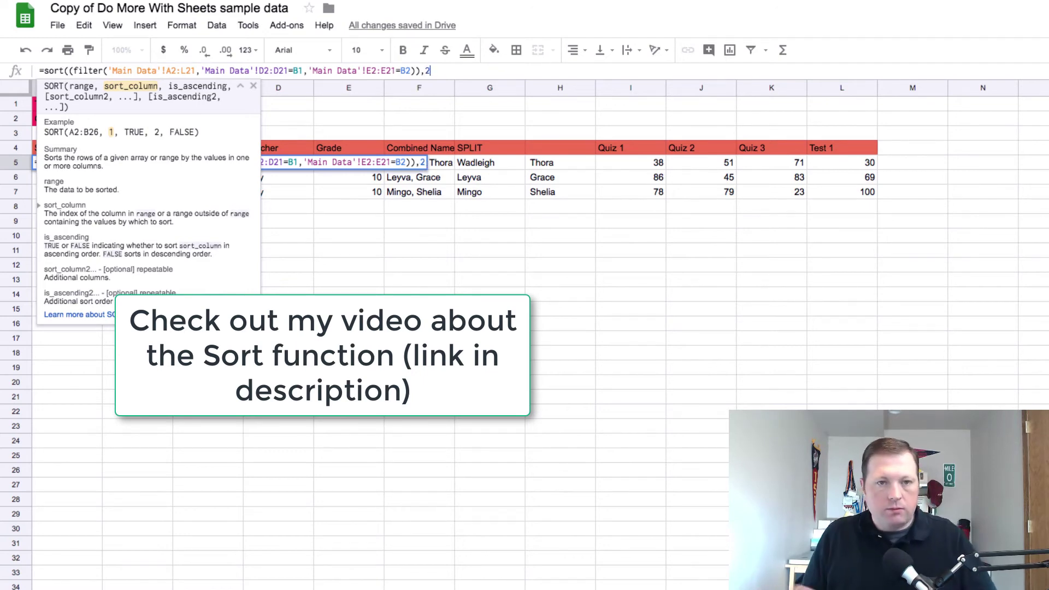
pyautogui.write(',false')
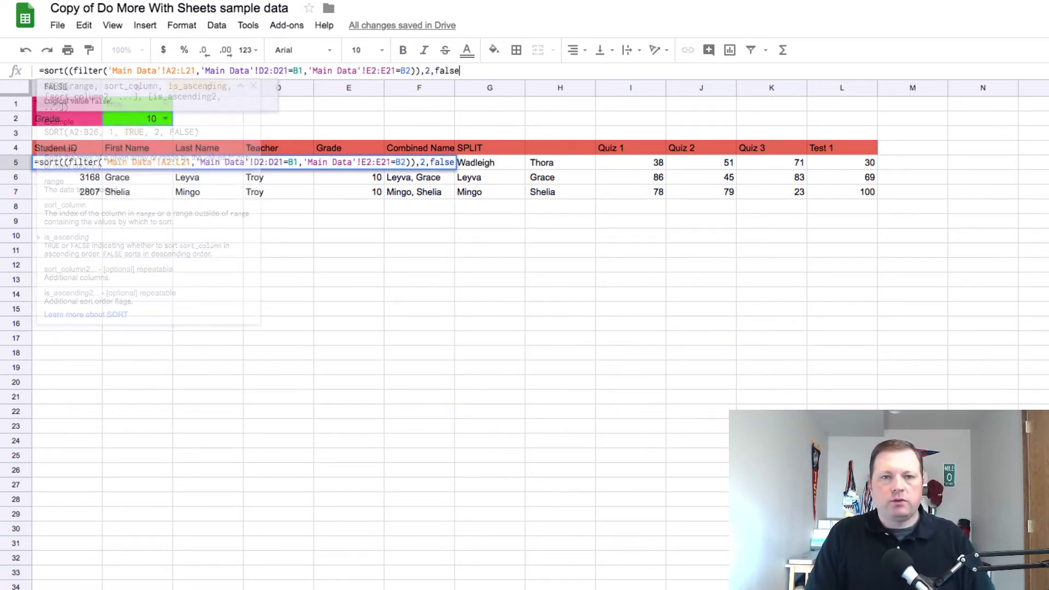
pyautogui.write(')')
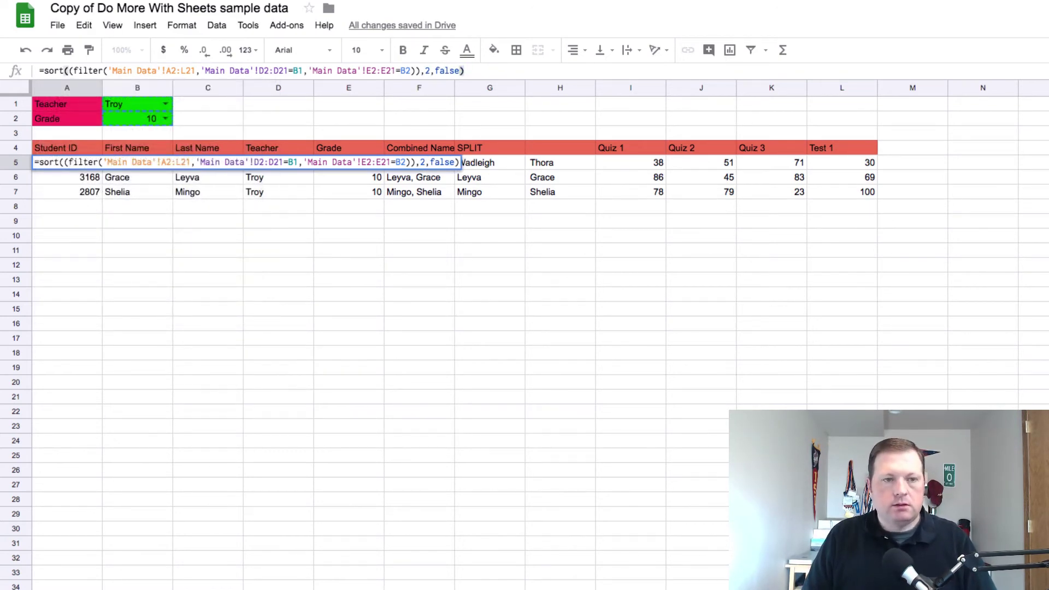
pyautogui.press('Return')
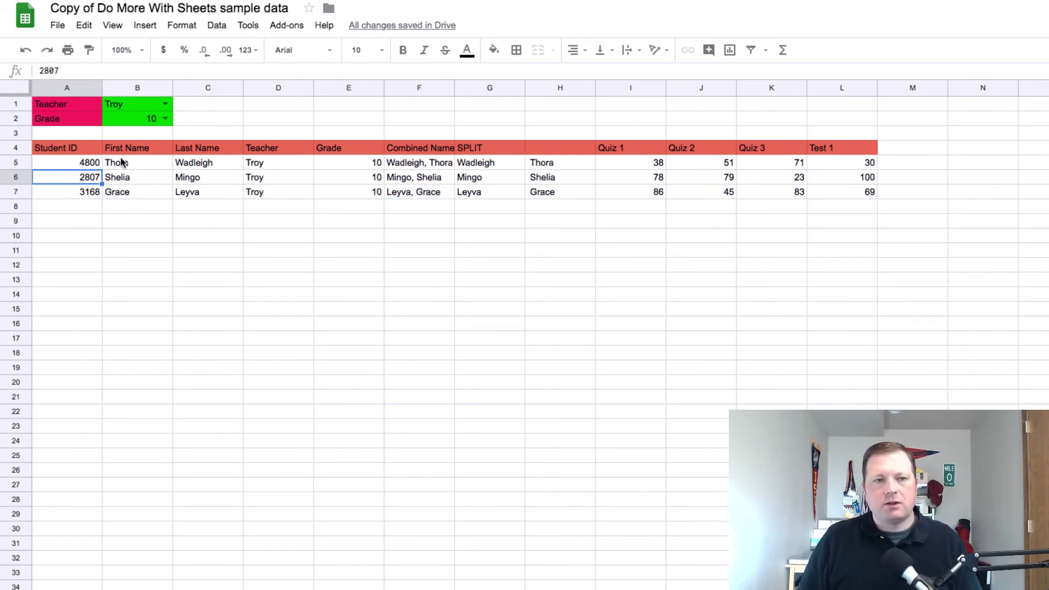
pyautogui.click(95, 166)
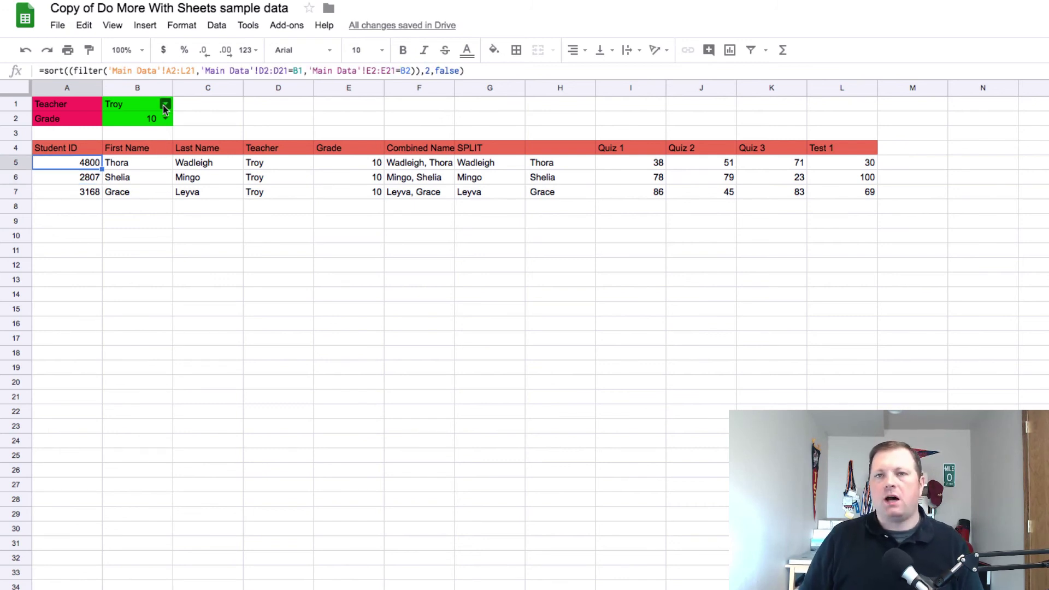